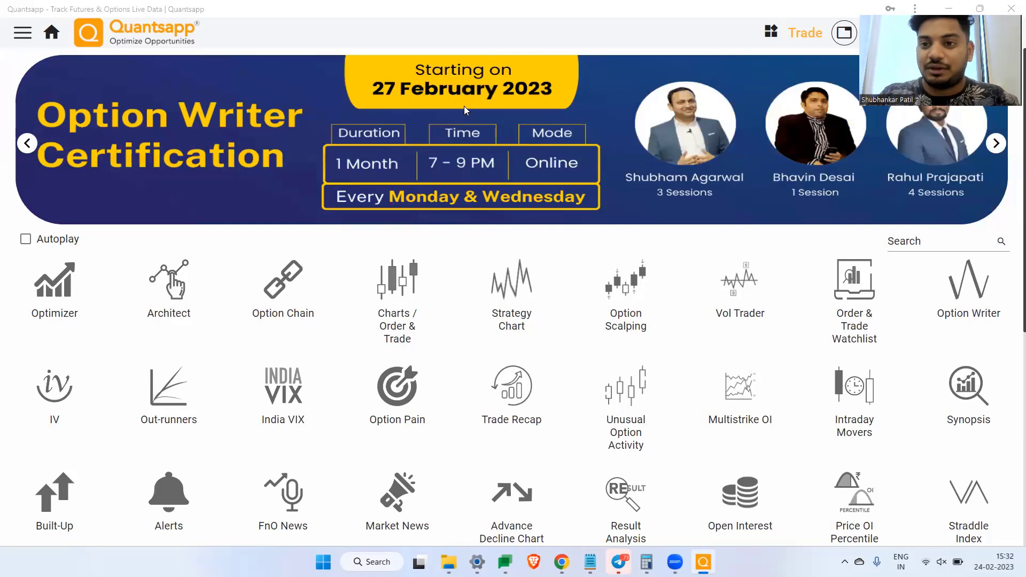
Open the Option Chain tool and load the chain for FINNIFTY.
click(328, 351)
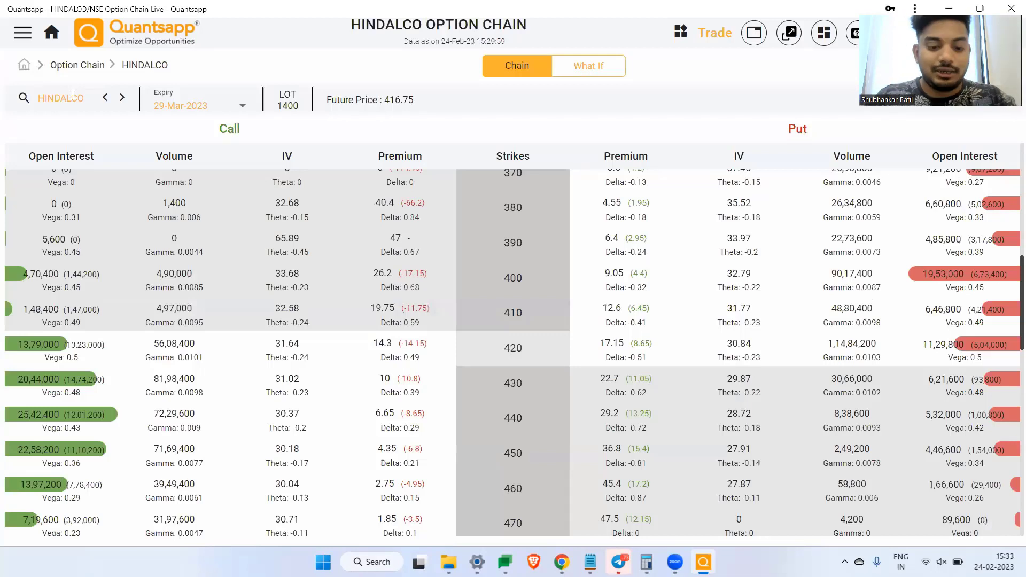
click(73, 94)
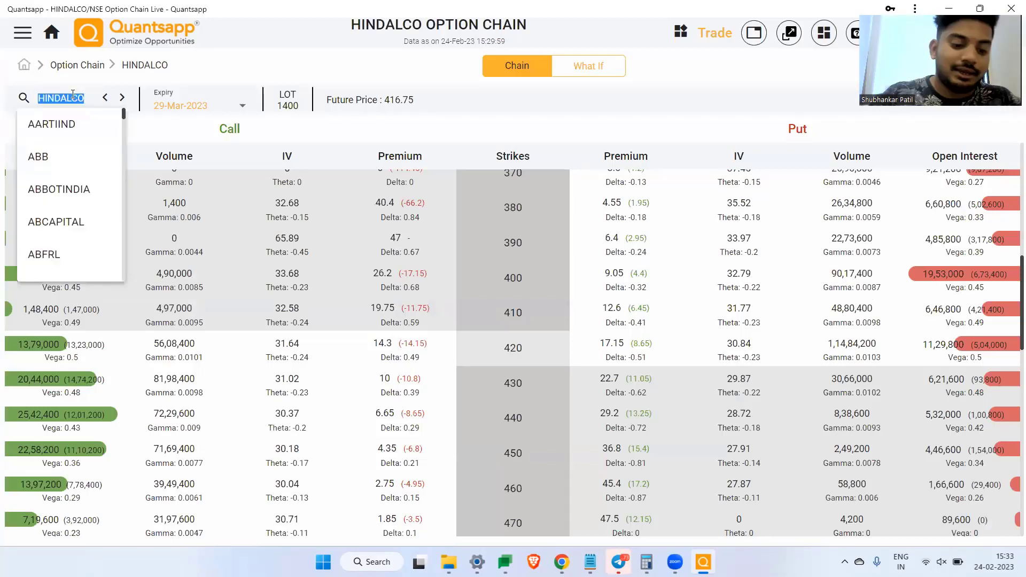
text(N)
key(BackSpace)
text(FIN)
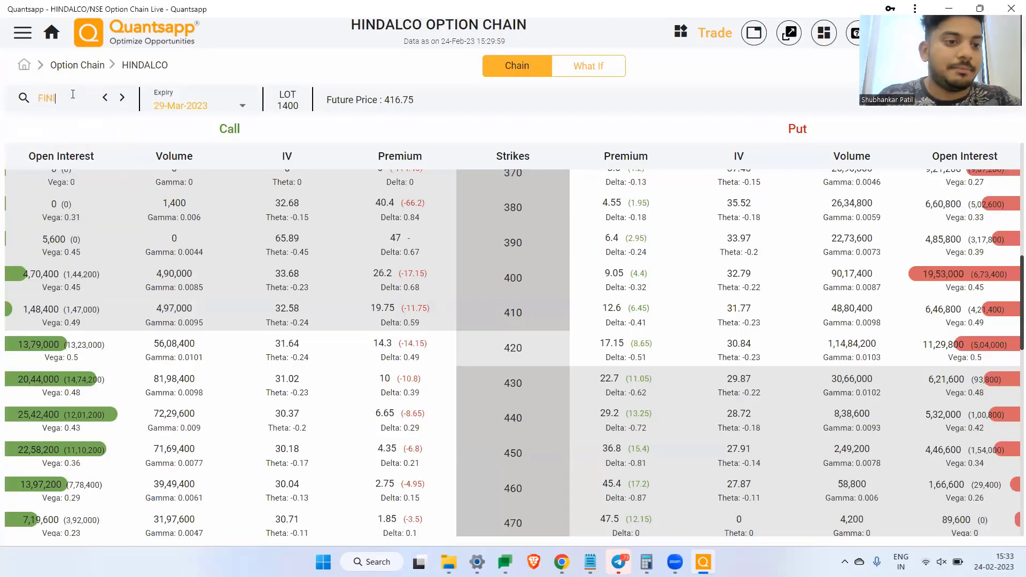
click(70, 118)
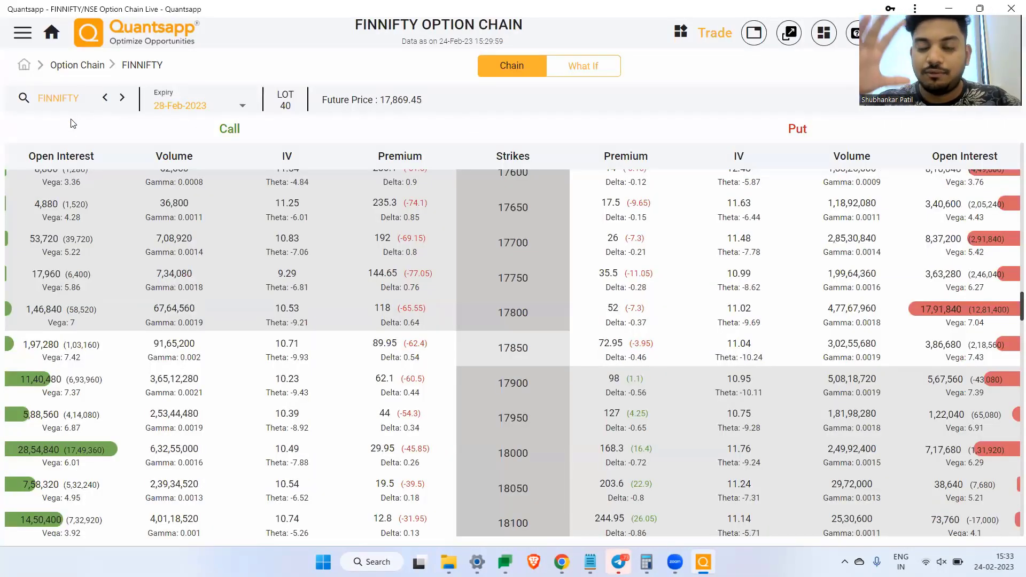
Review the available expiries, keep 28-Feb-2023, and highlight the theta of the 17850 call.
click(176, 105)
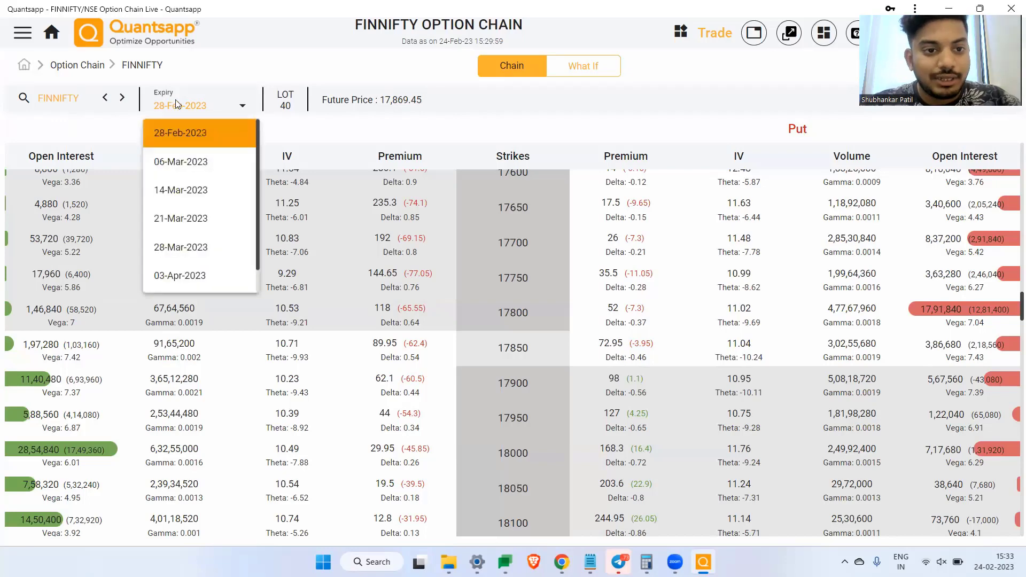
click(182, 145)
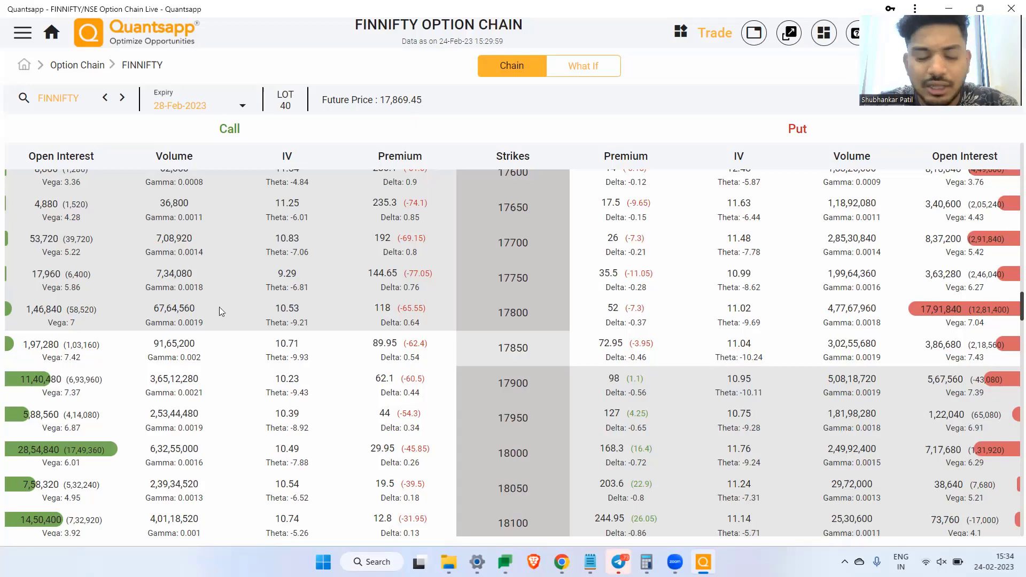
triple_click(306, 358)
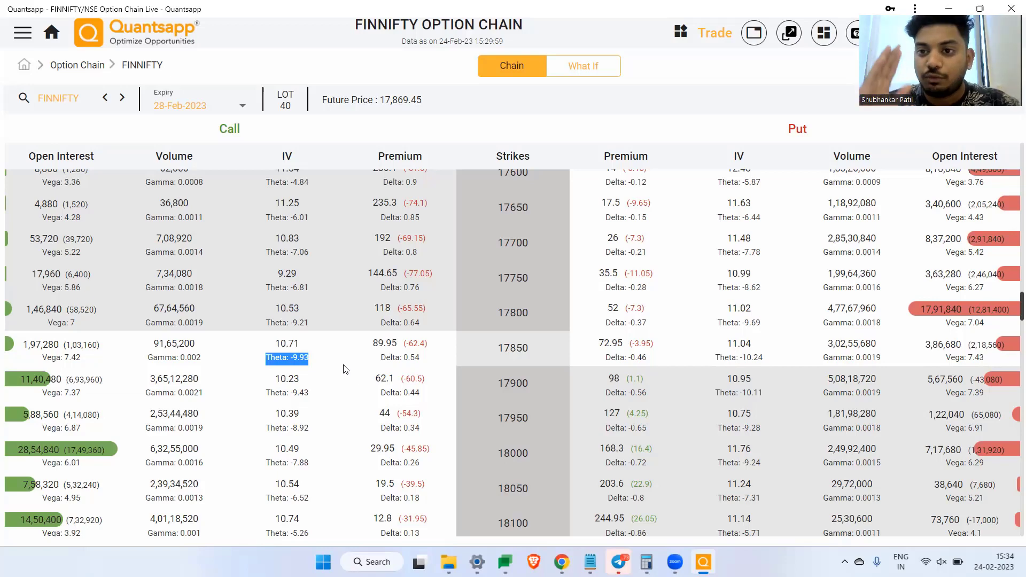
View the FINNIFTY chain for the 06-Mar-2023 and 14-Mar-2023 expiries and return to 28-Feb-2023.
click(208, 102)
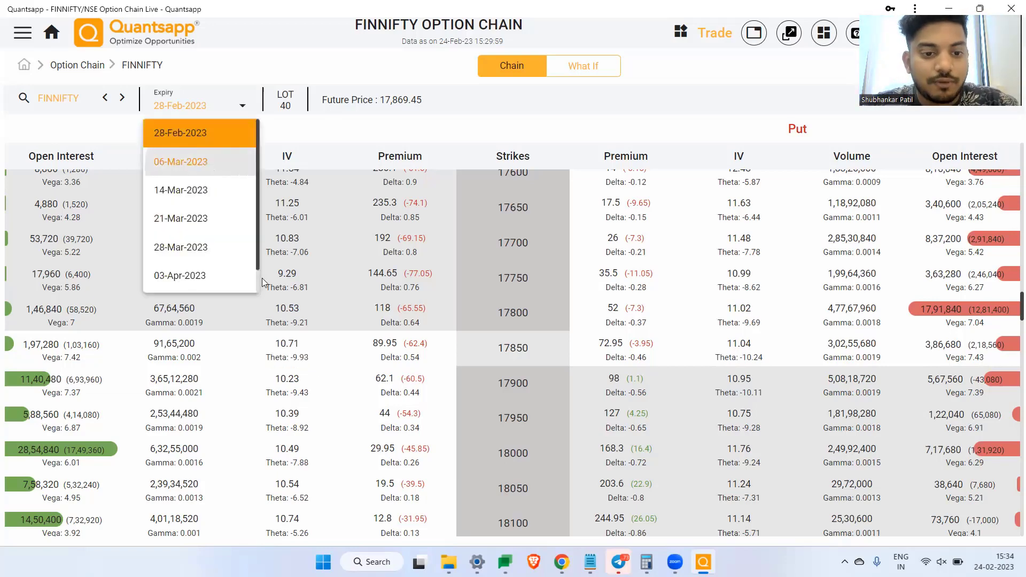
click(211, 170)
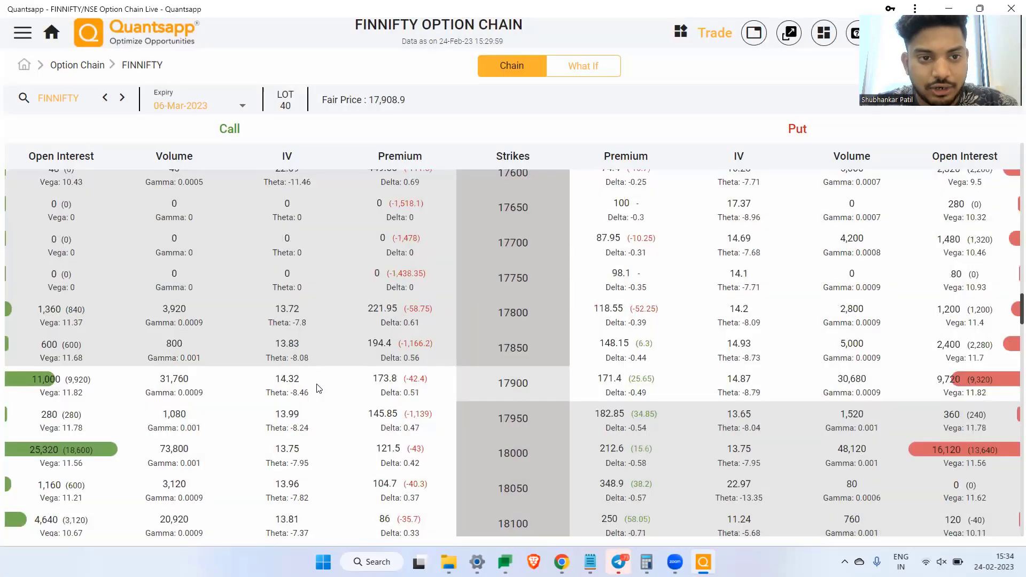
click(216, 100)
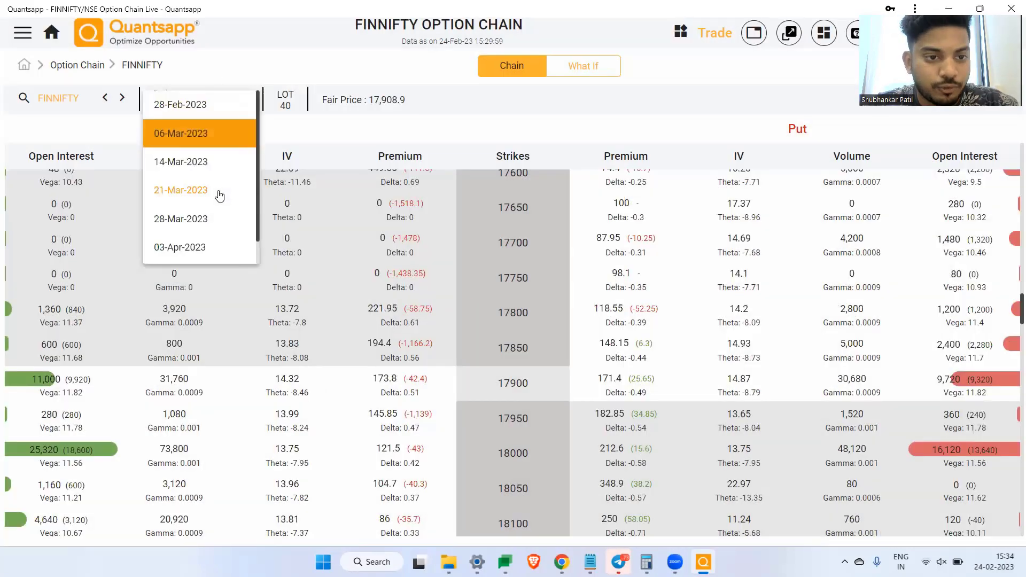
click(224, 172)
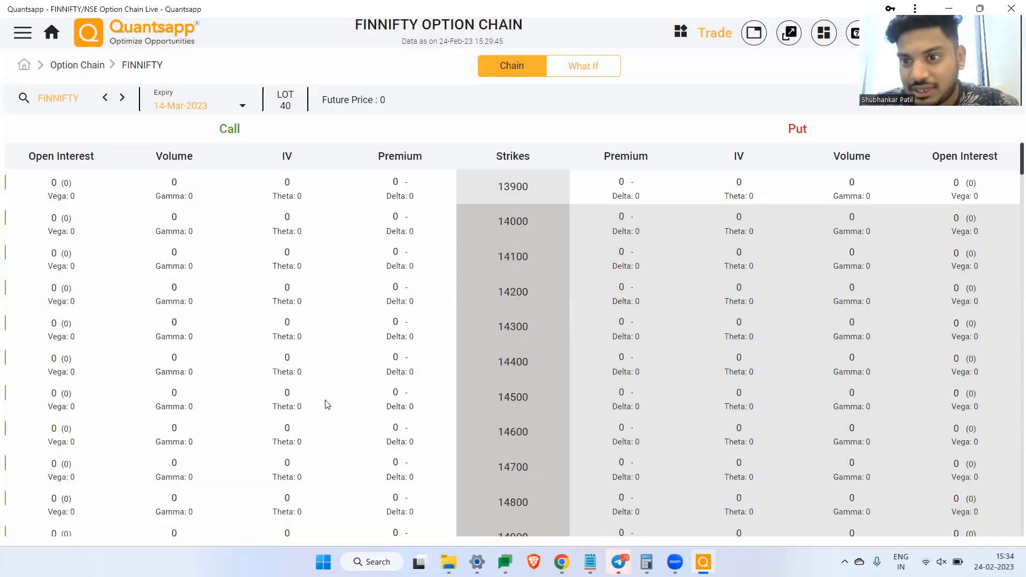
click(199, 107)
click(198, 83)
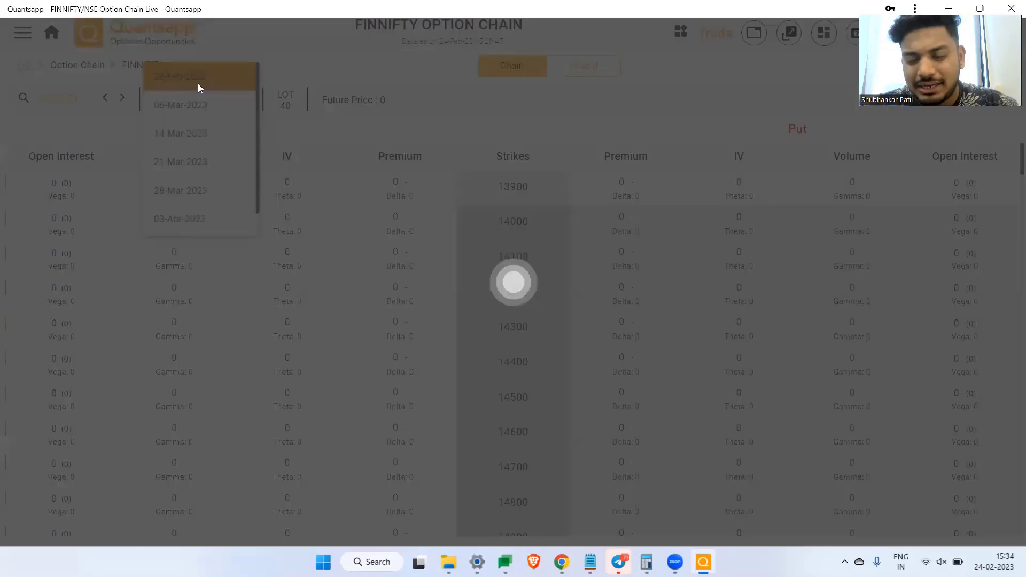
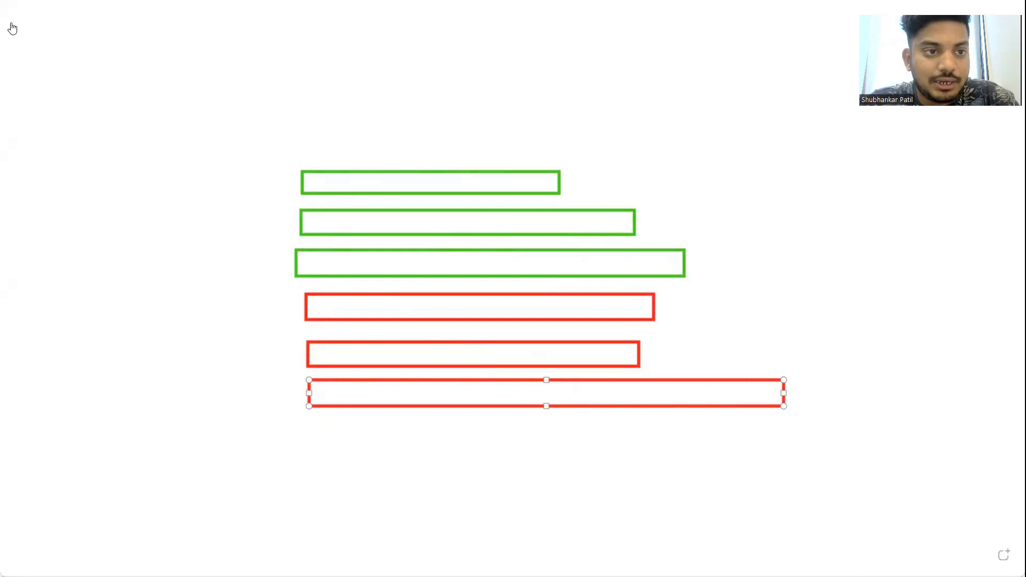
Switch from the whiteboard to Quantsapp, search the tools for "tr", and start a new strategy in Trade Recap.
key(alt+Tab)
click(966, 239)
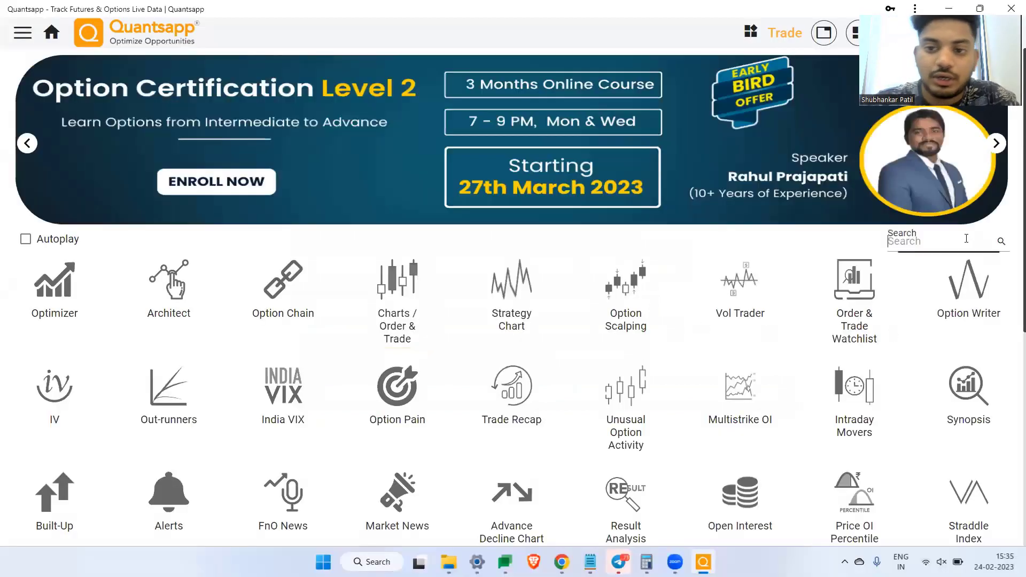
text(tr)
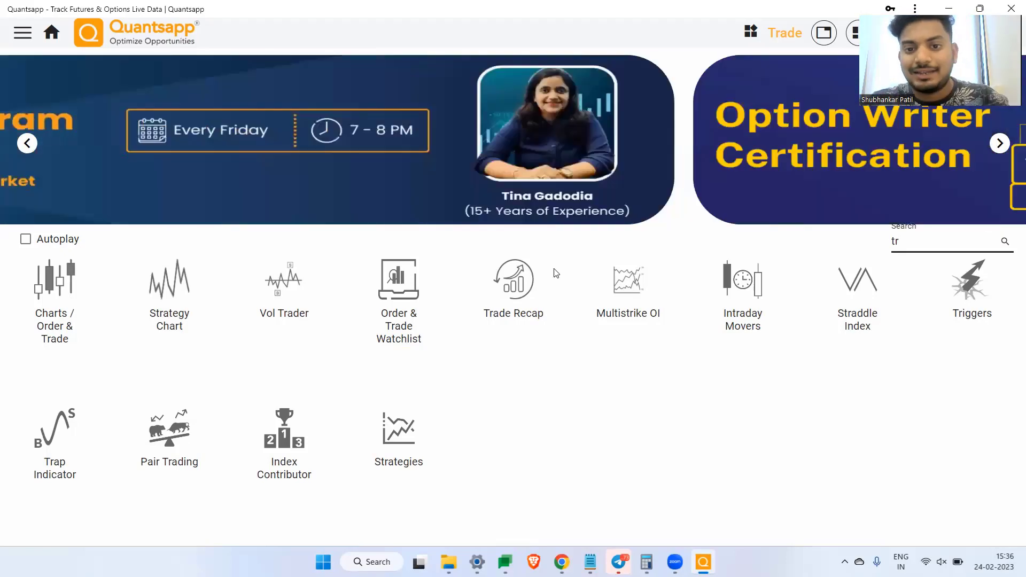
click(525, 288)
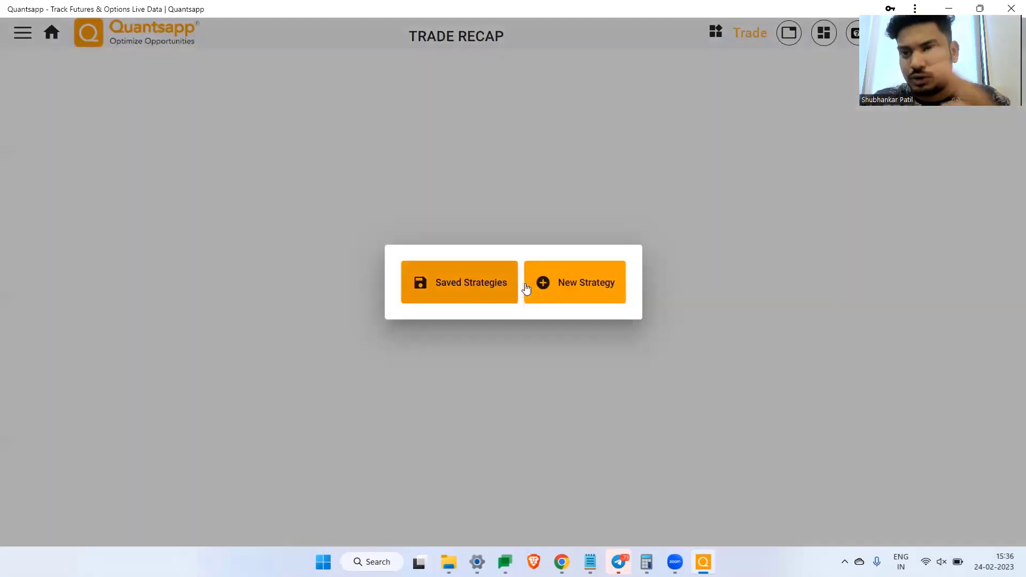
click(572, 287)
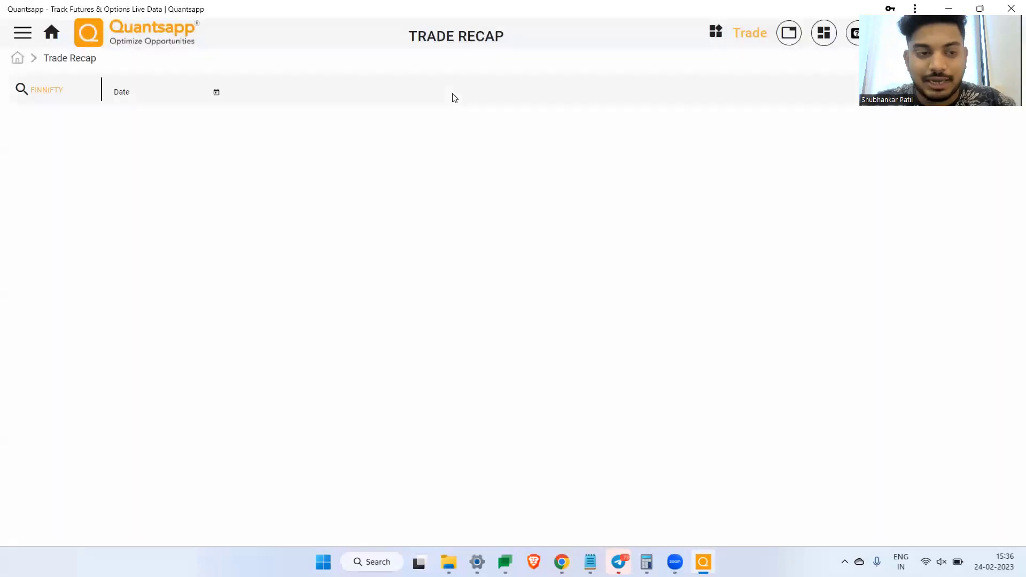
Set the FINNIFTY recap date to 21-02-2023 at 09:40:00.
click(216, 92)
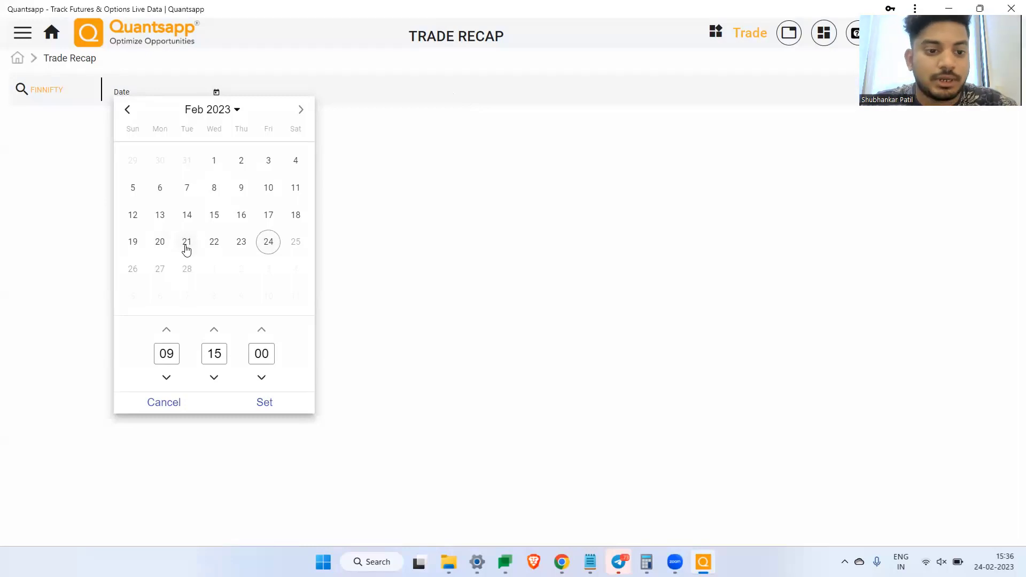
click(186, 247)
double_click(227, 360)
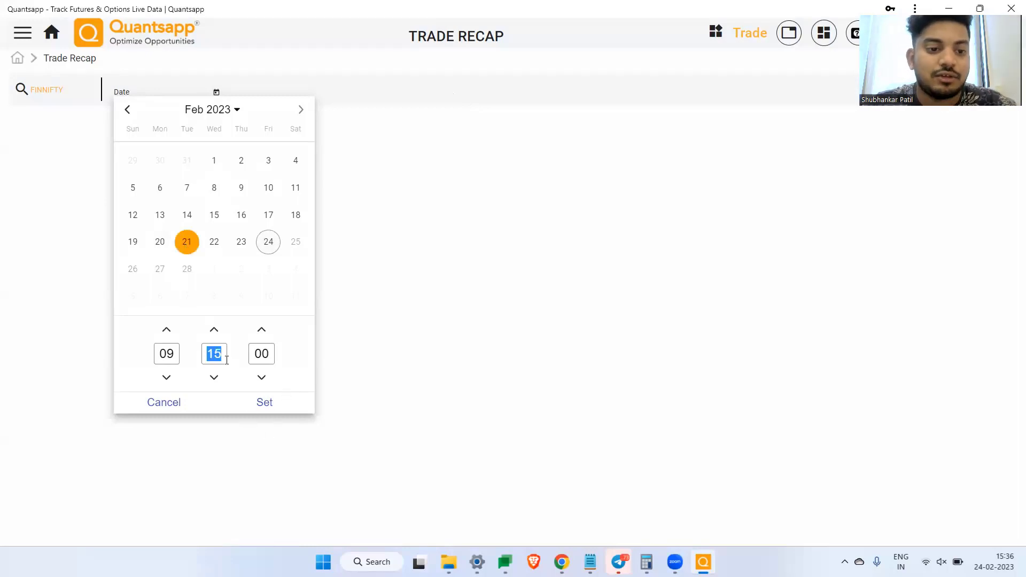
text(40)
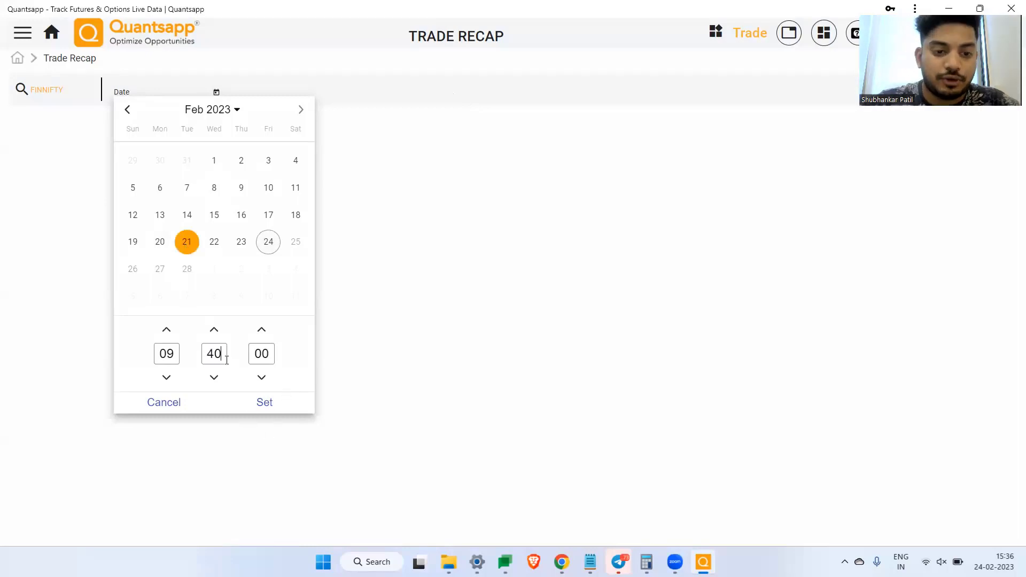
click(257, 402)
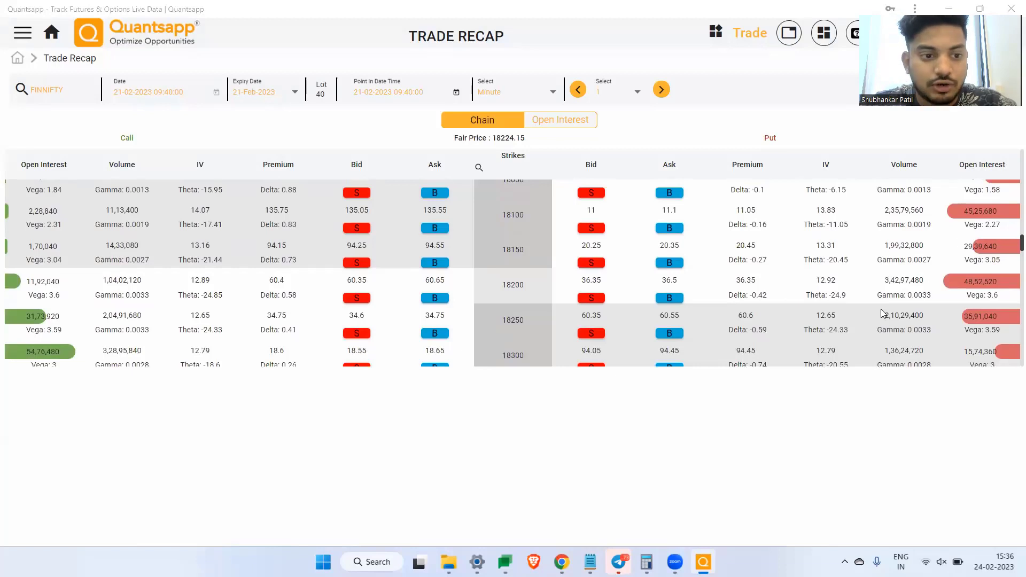
Show the enlarged open interest chart and inspect call and put open interest at strikes such as 17,900, 18,000 and 19,000.
scroll(357, 328, down, 3)
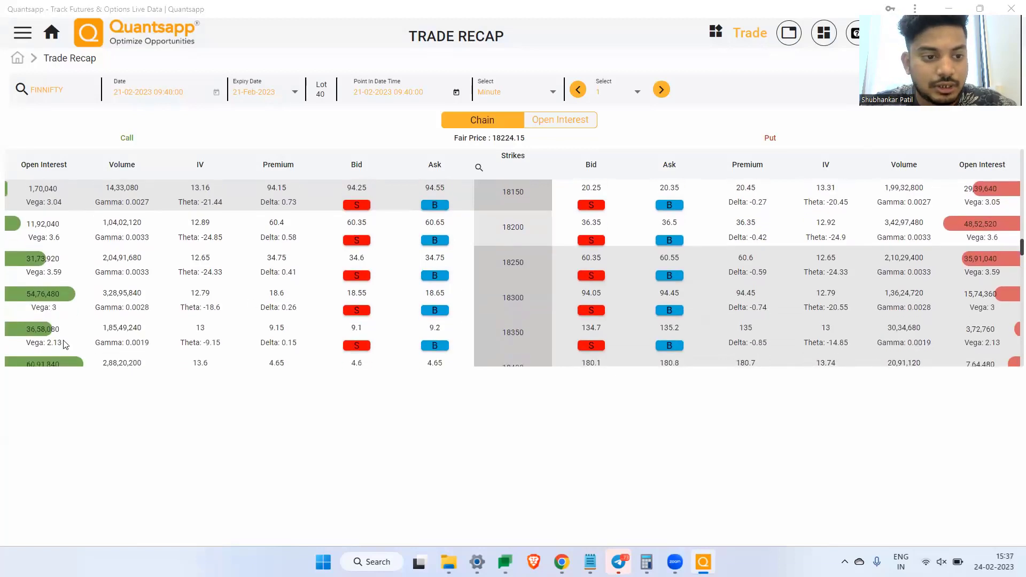
scroll(120, 350, up, 3)
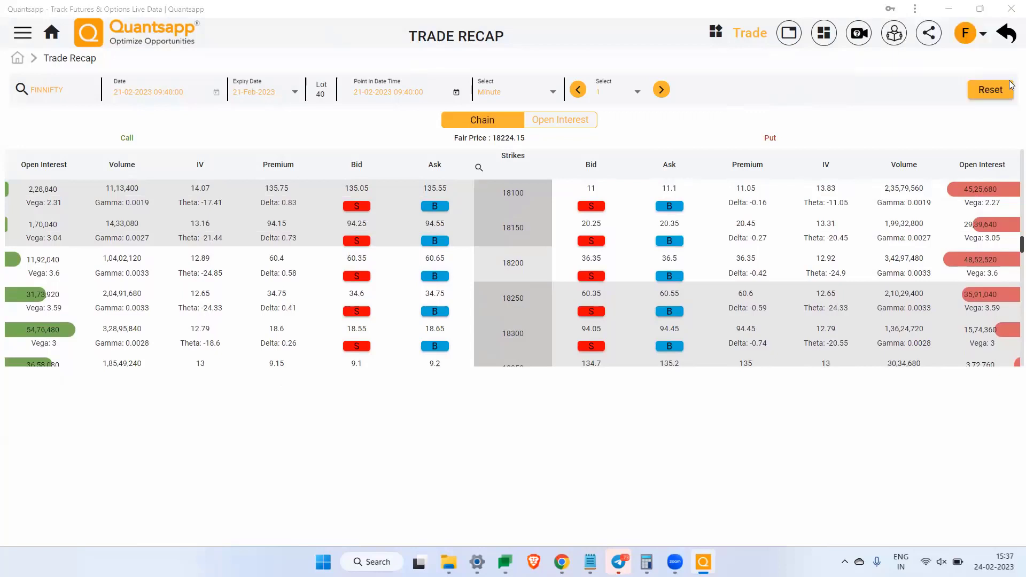
click(551, 121)
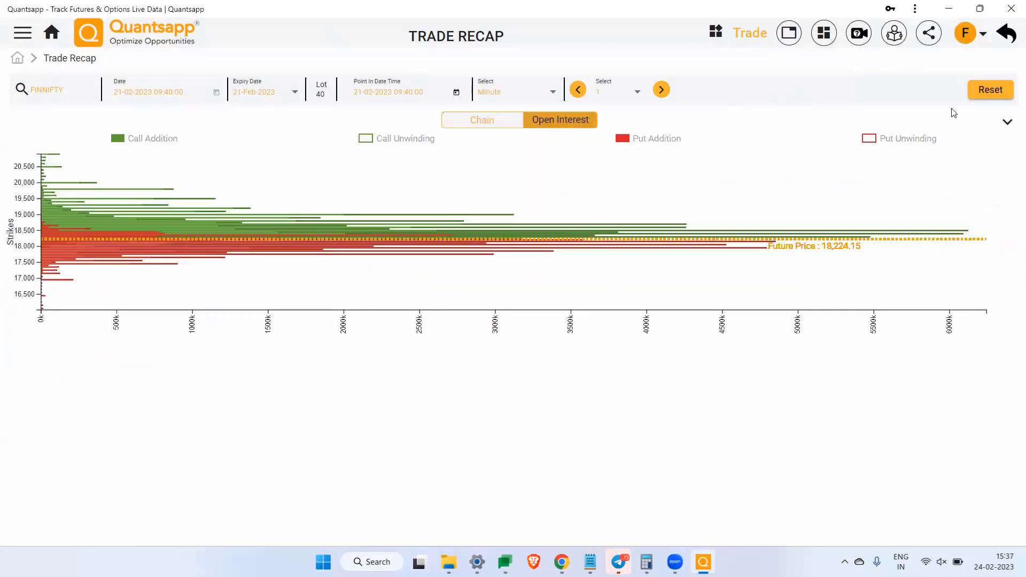
click(1005, 122)
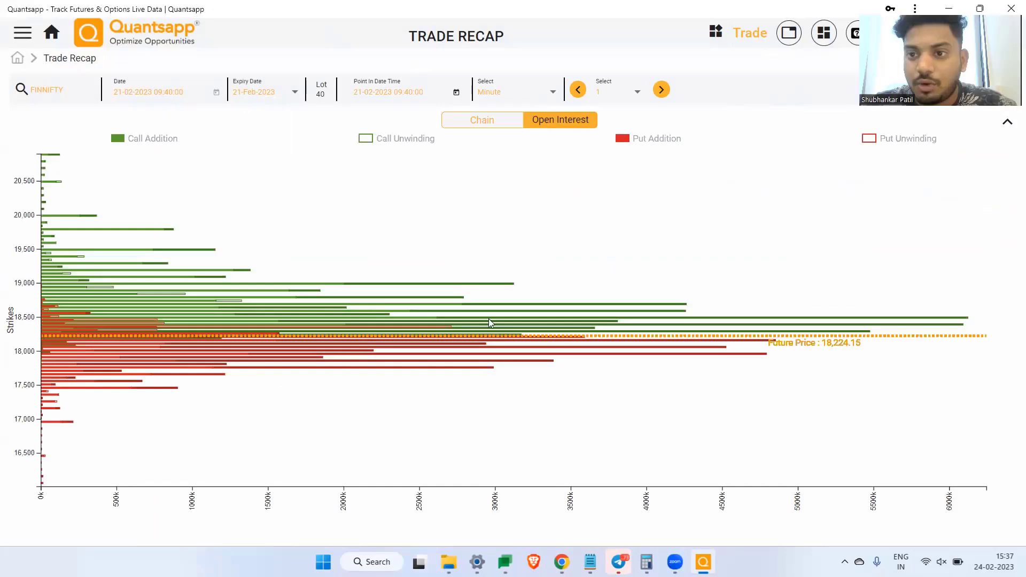
scroll(513, 375, up, 3)
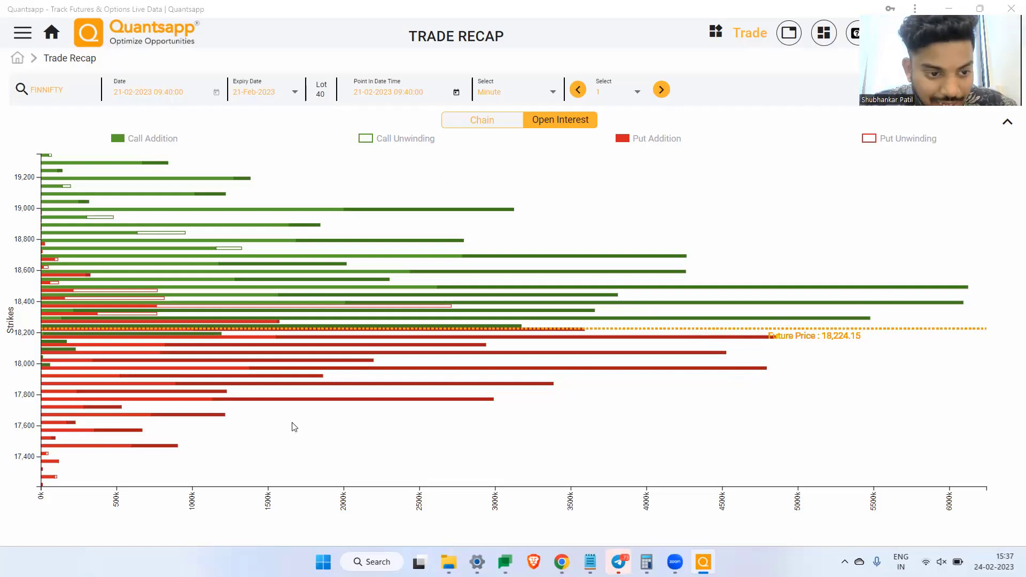
mouse_move(444, 384)
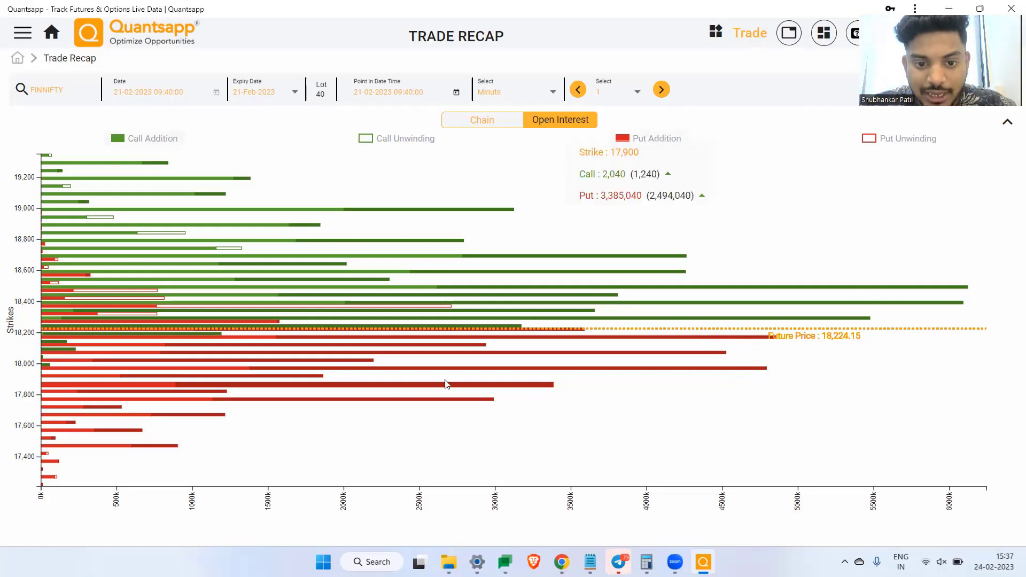
mouse_move(518, 370)
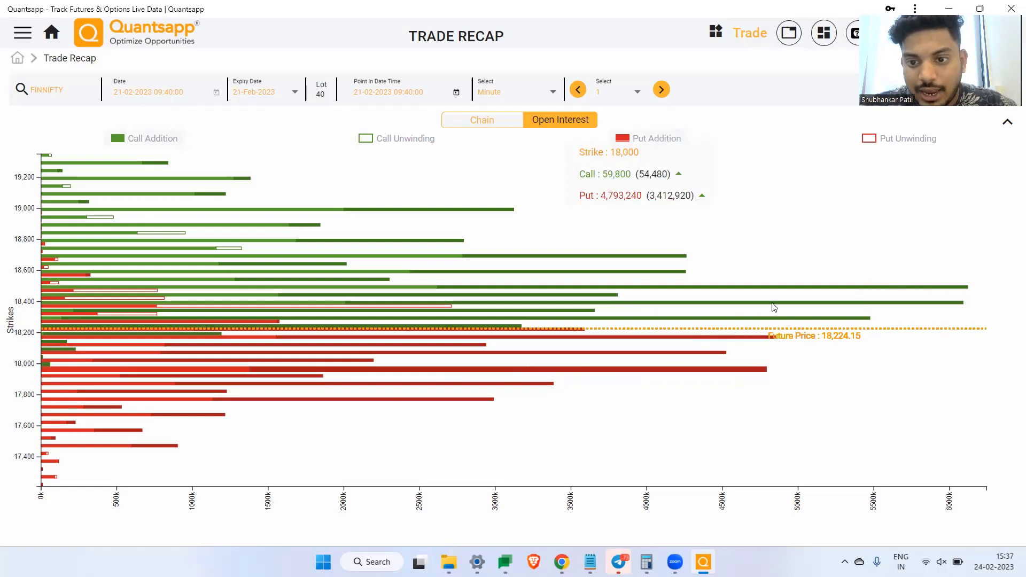
mouse_move(796, 289)
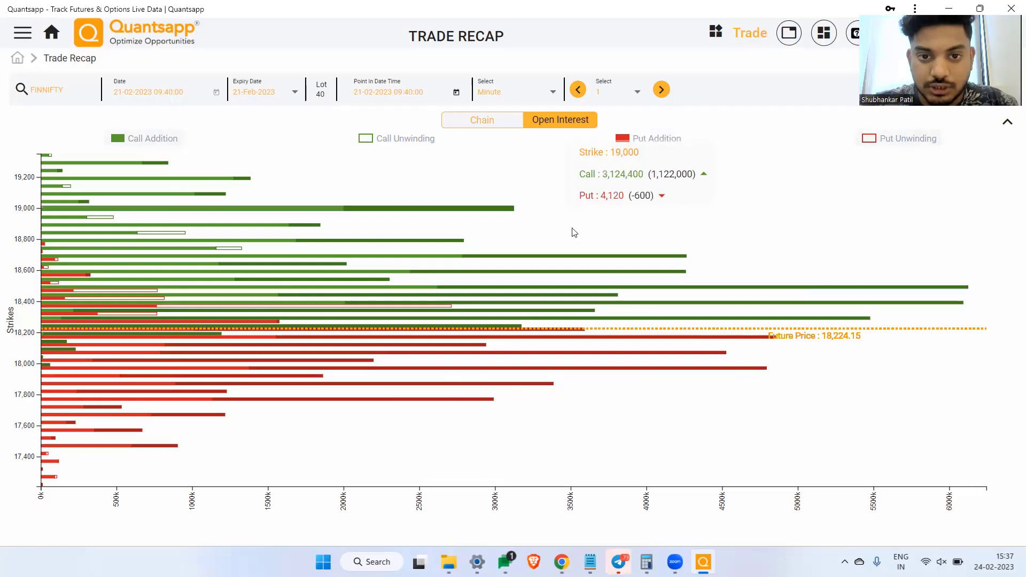
Return to the recap's option chain, examine the strikes around 18200, and highlight the 18200 call's ask price.
click(486, 123)
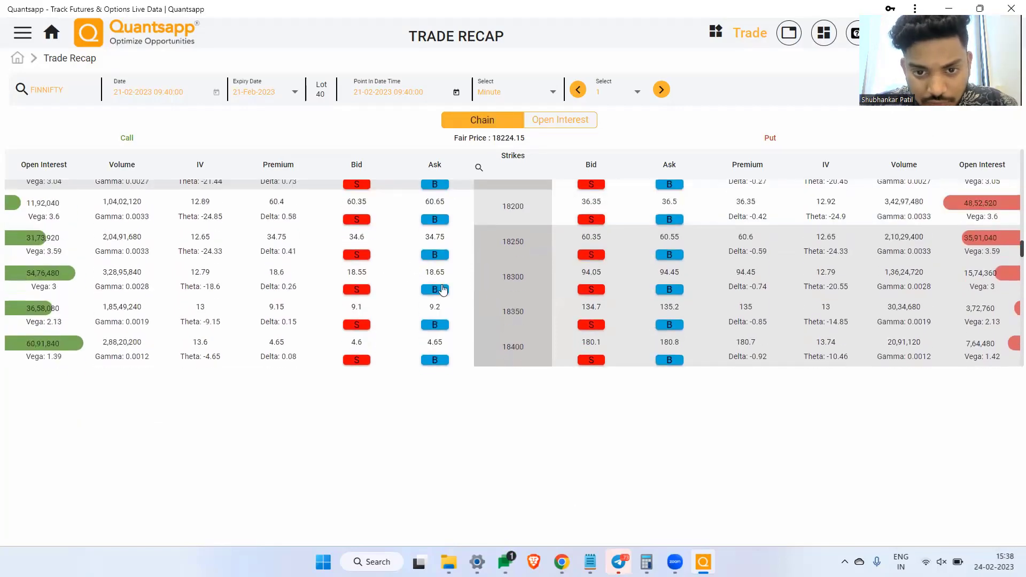
scroll(432, 290, up, 3)
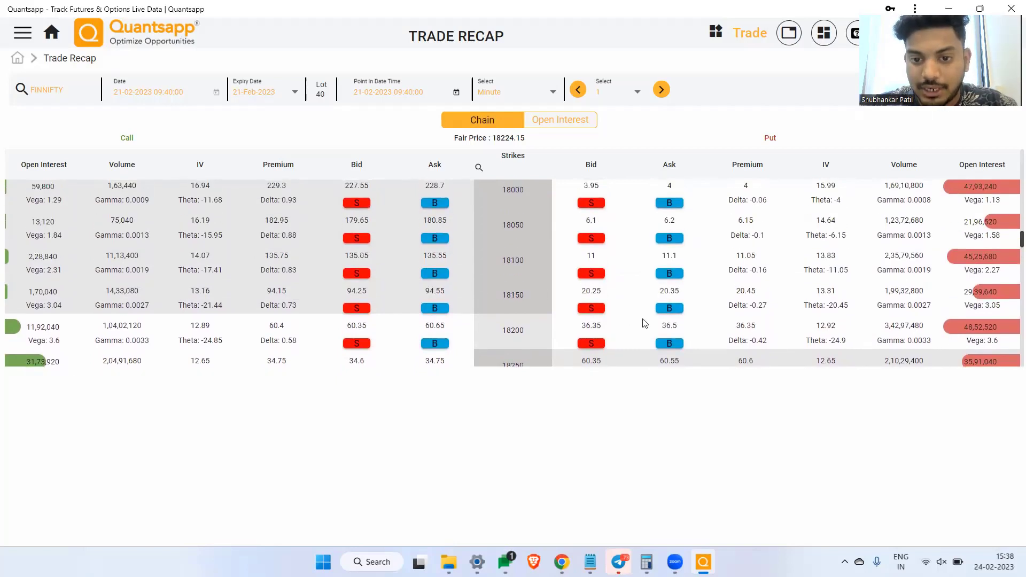
drag(645, 323, 424, 318)
double_click(423, 320)
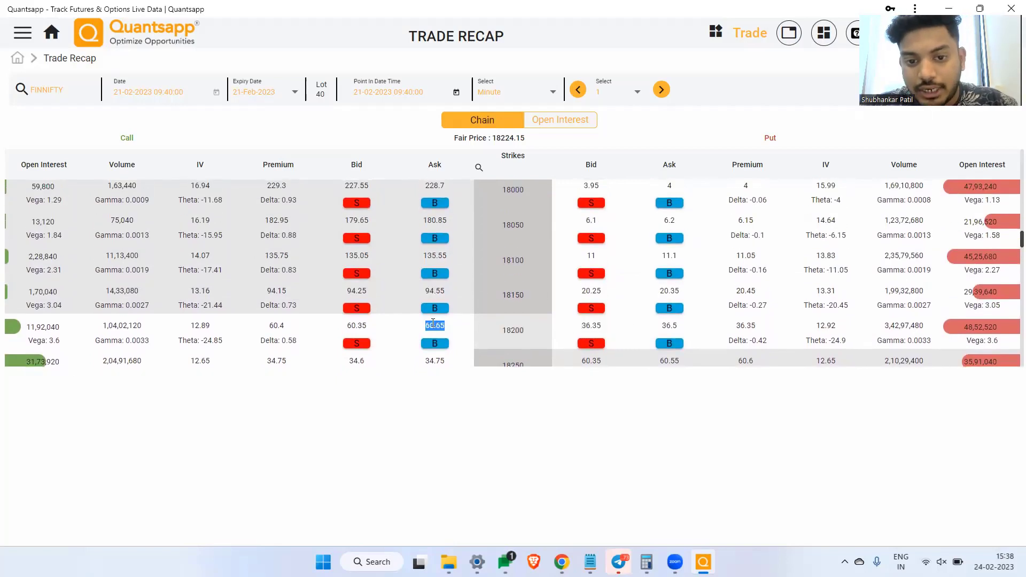
click(505, 315)
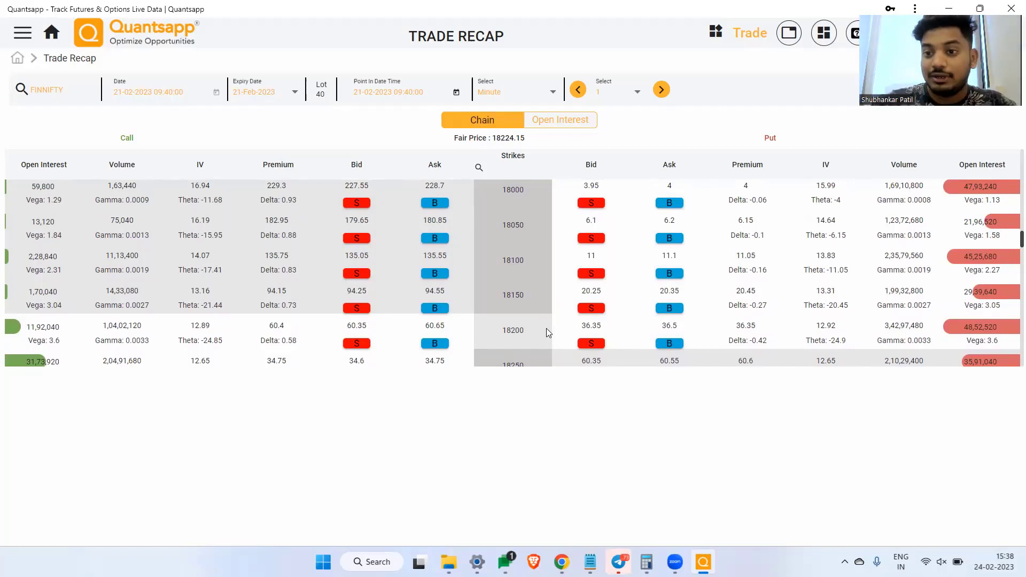
scroll(547, 331, down, 1)
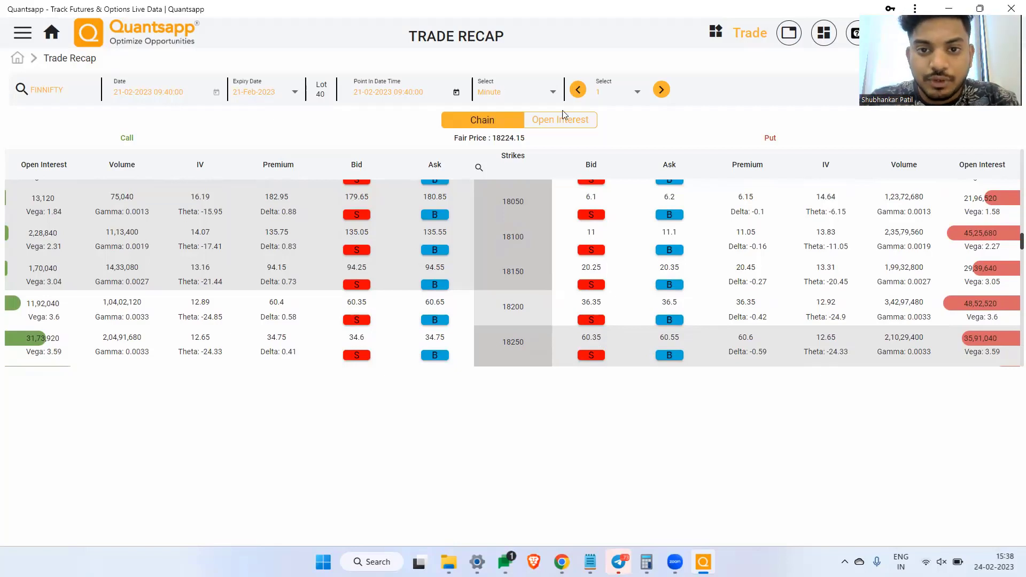
Reset the current 21-02-2023 recap and start a new strategy in Trade Recap.
click(230, 94)
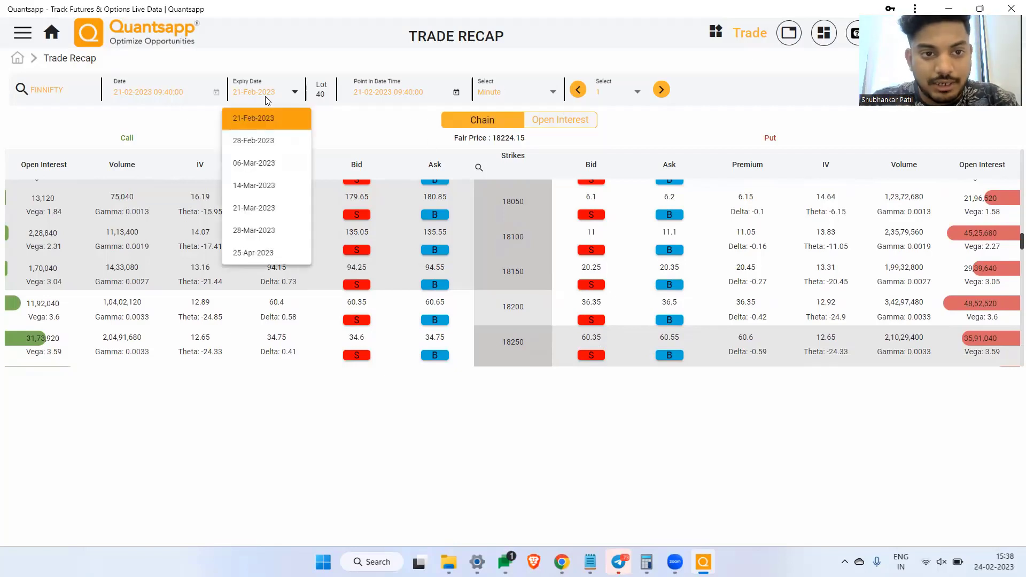
click(194, 96)
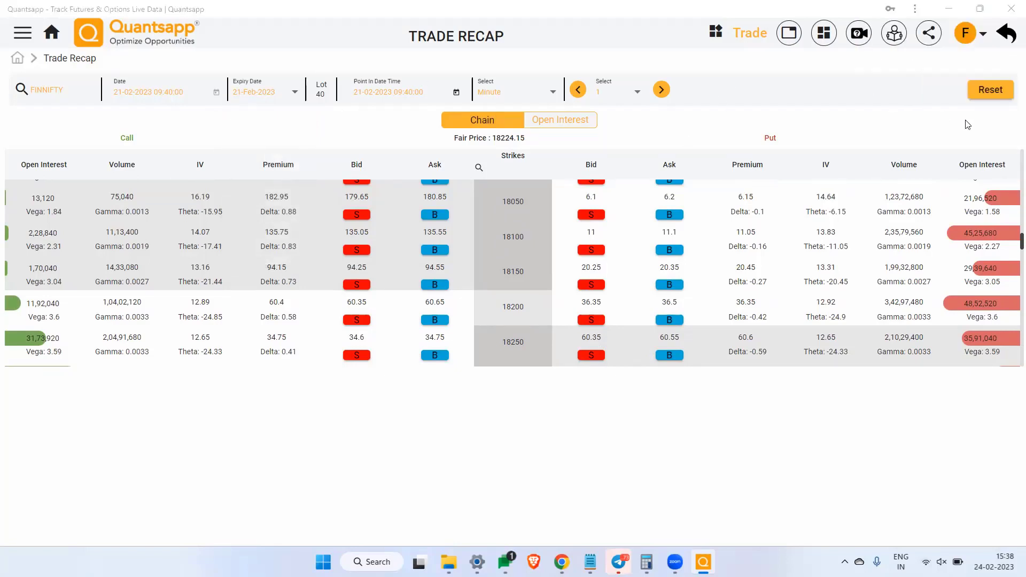
click(991, 89)
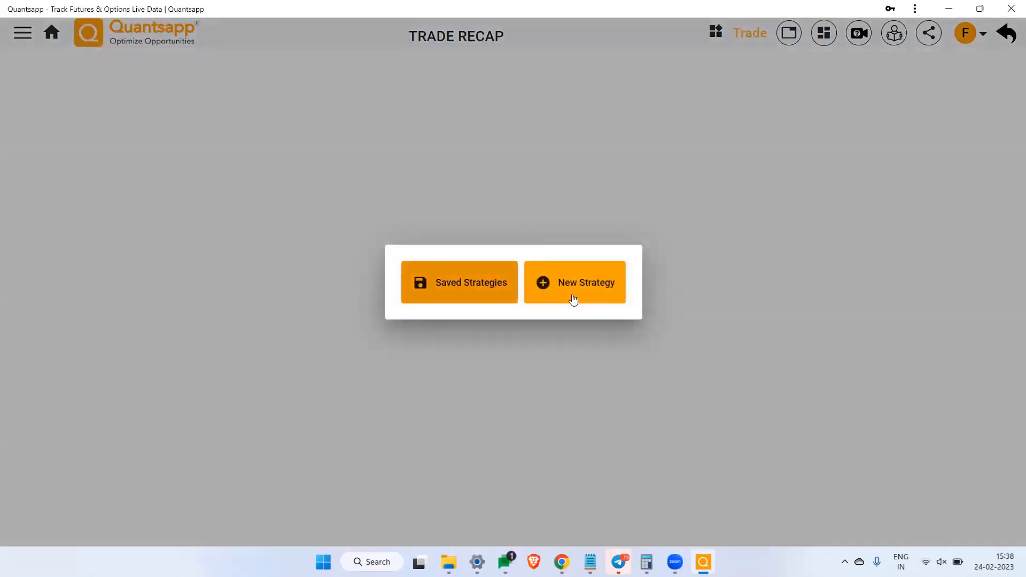
click(574, 299)
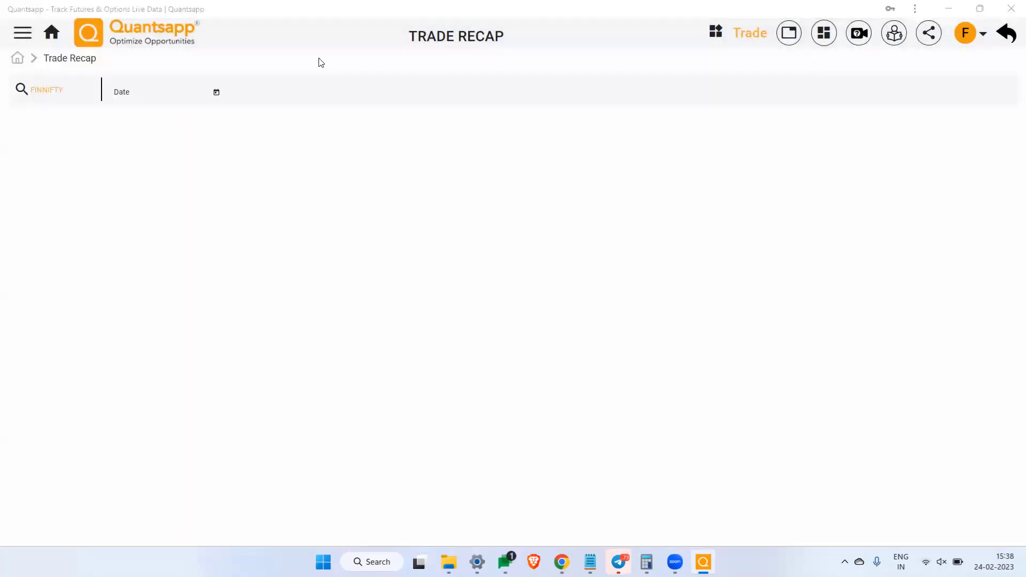
Set the FINNIFTY recap date to 14-02-2023 at 09:40:00.
click(214, 94)
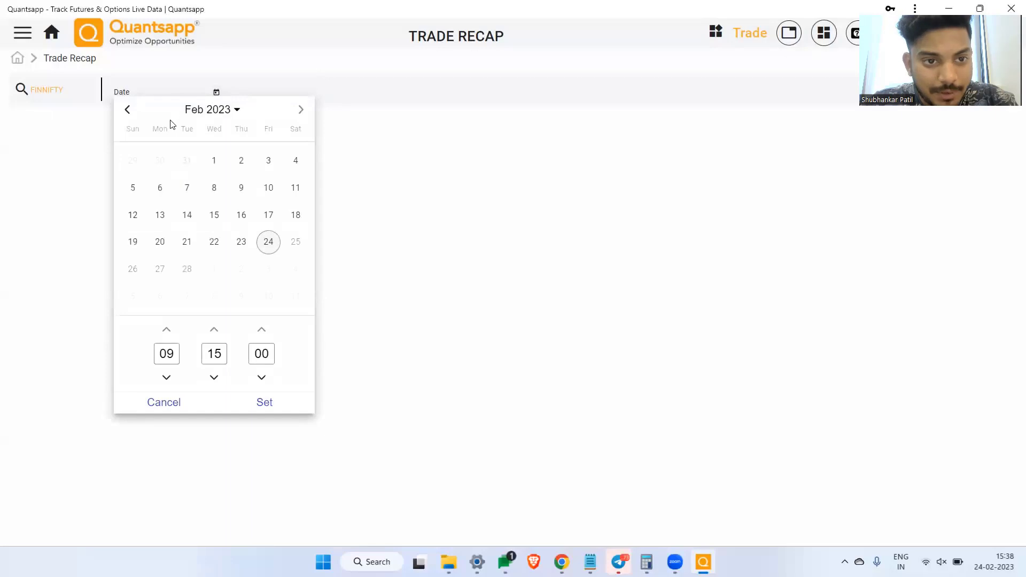
click(185, 219)
double_click(218, 353)
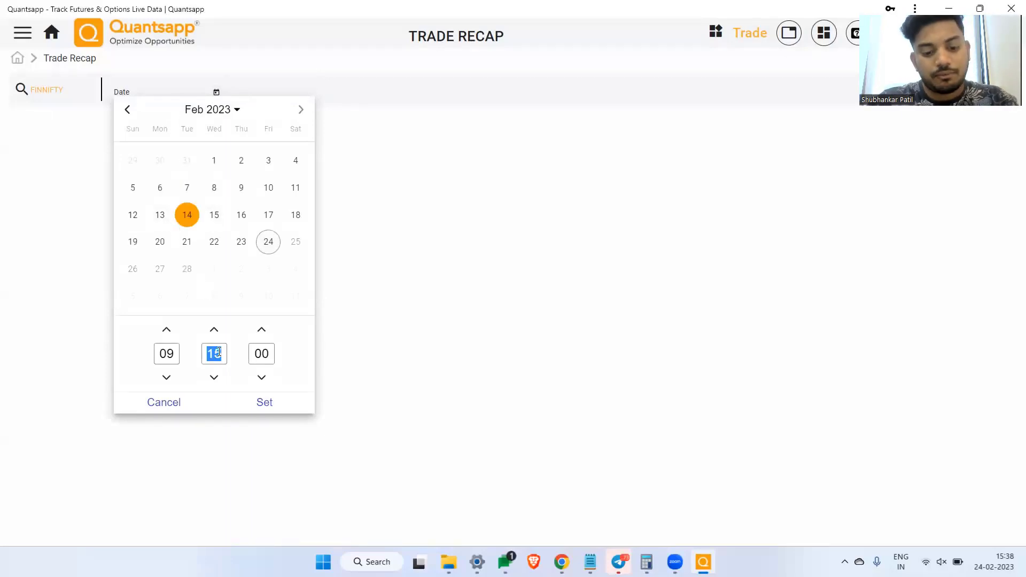
text(40)
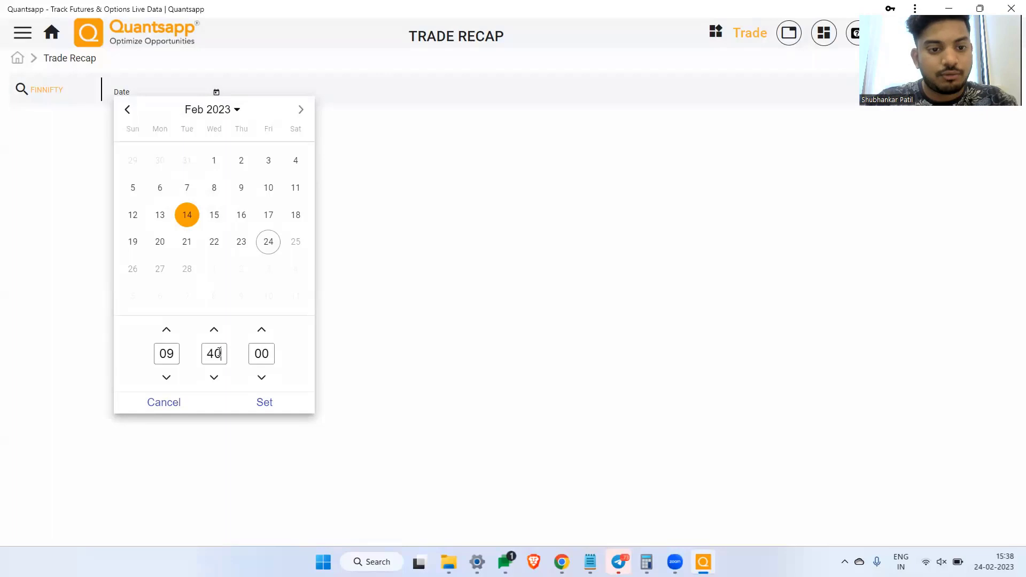
click(284, 399)
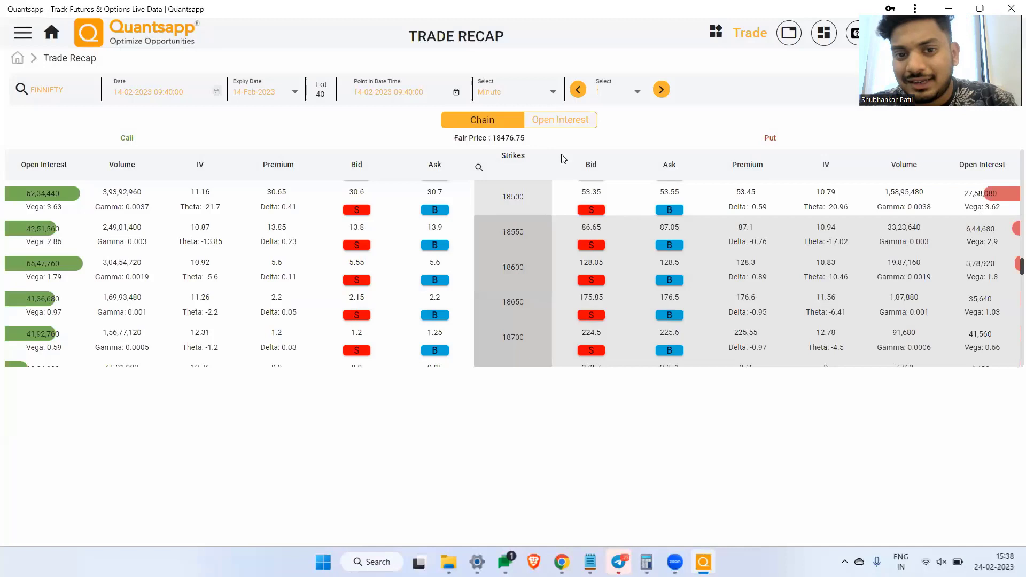
Show the open interest chart for the 14-02-2023 recap and examine the call and put bars from strike 18,500 to 19,000.
click(573, 127)
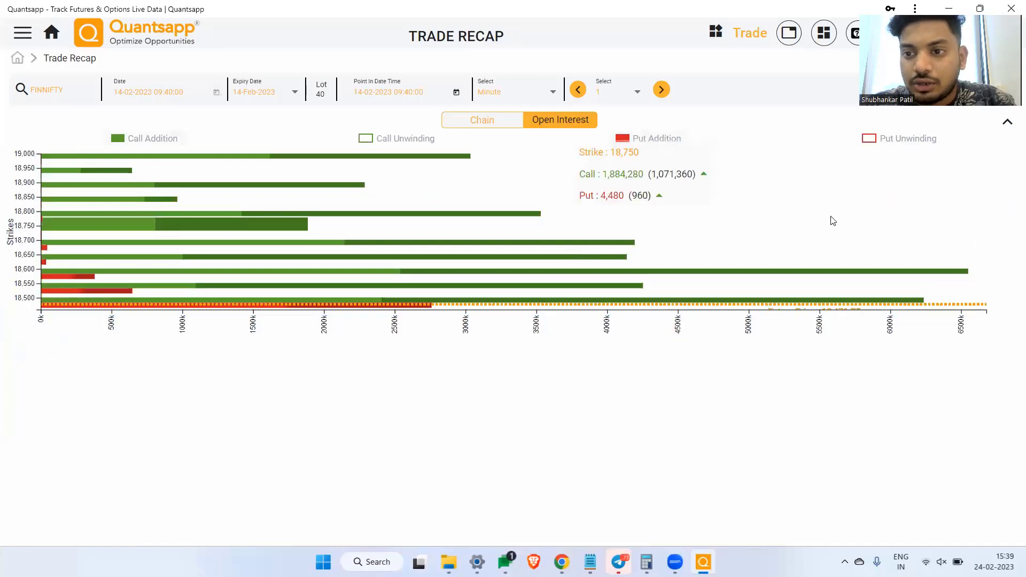
click(1010, 125)
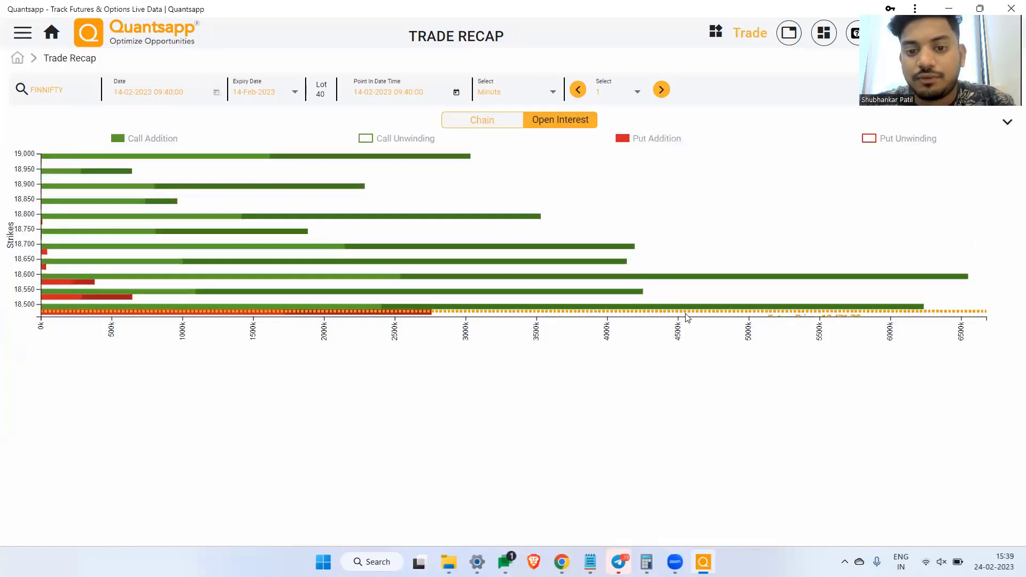
click(1009, 124)
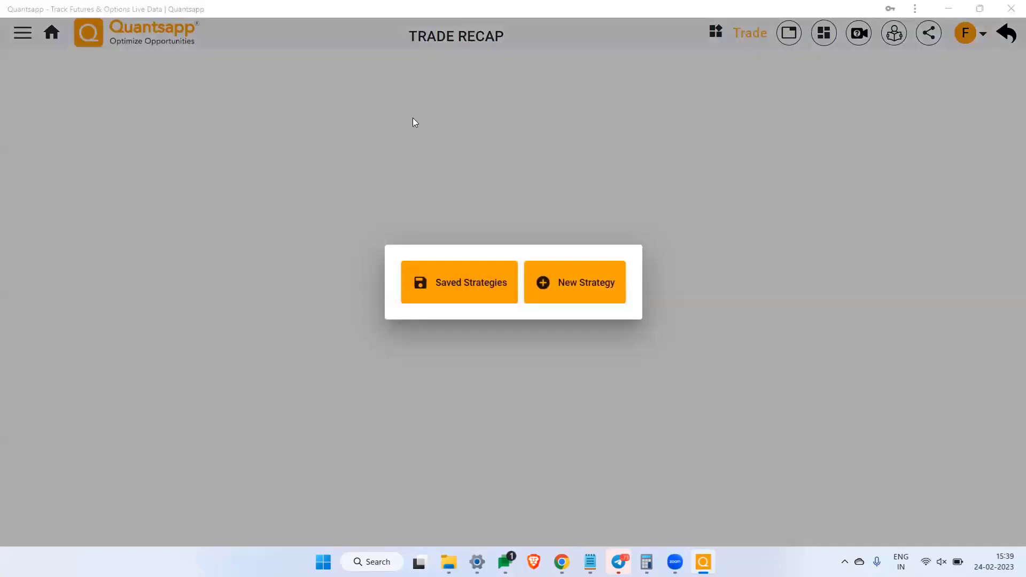
Start another new strategy in Trade Recap and set its FINNIFTY date to 07-02-2023 at 09:40:00.
click(559, 290)
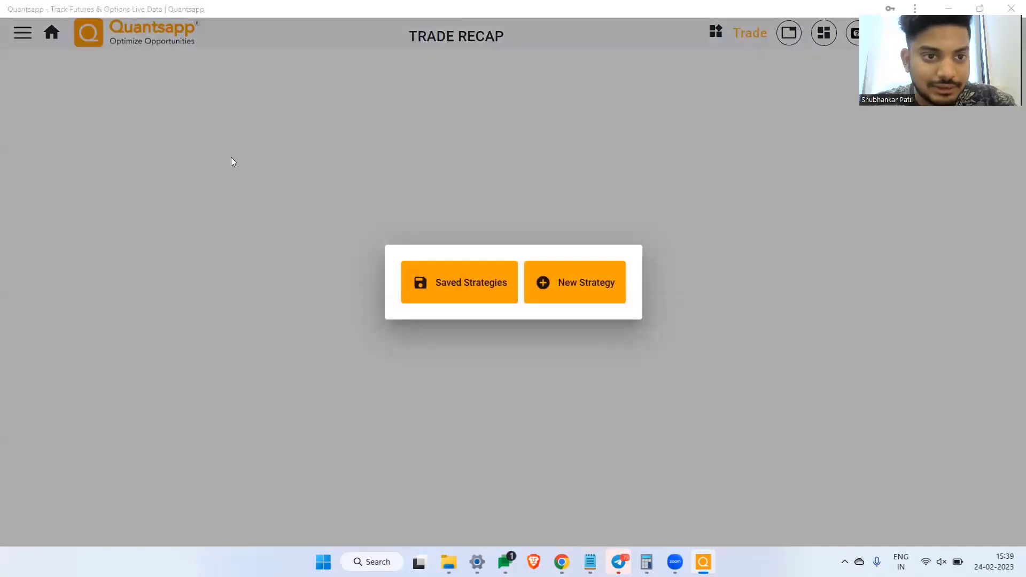
click(216, 93)
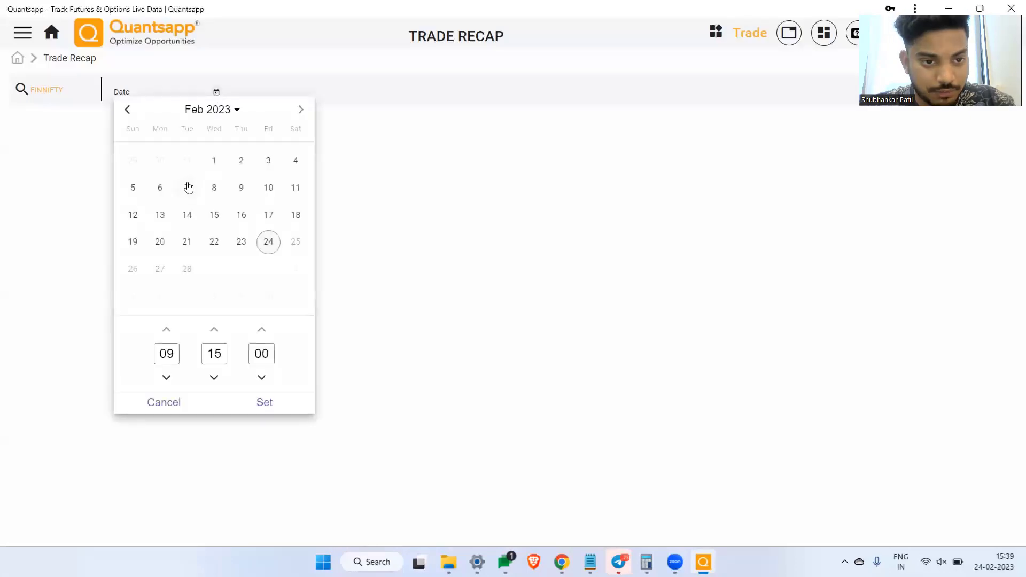
click(188, 187)
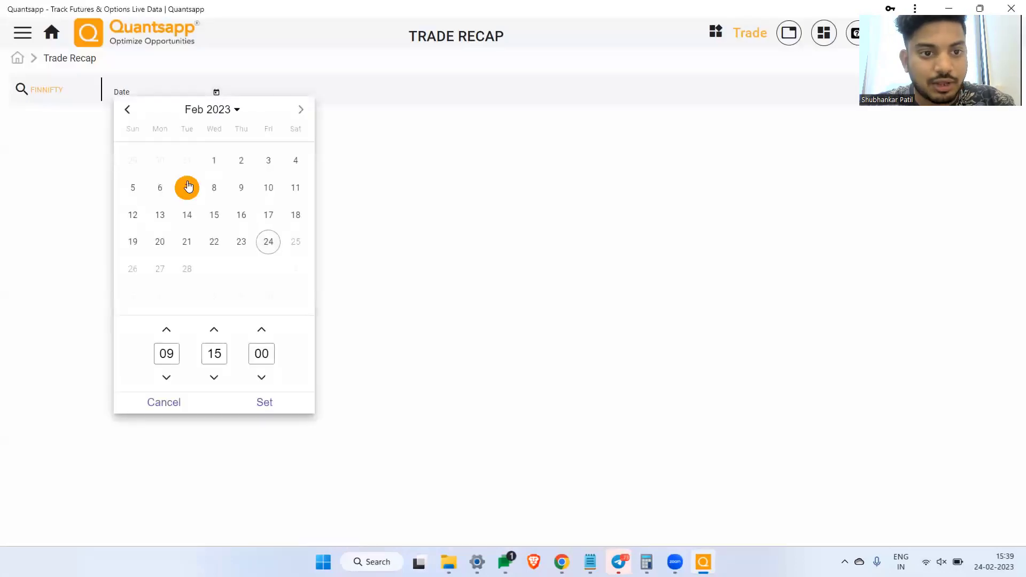
double_click(226, 362)
text(40)
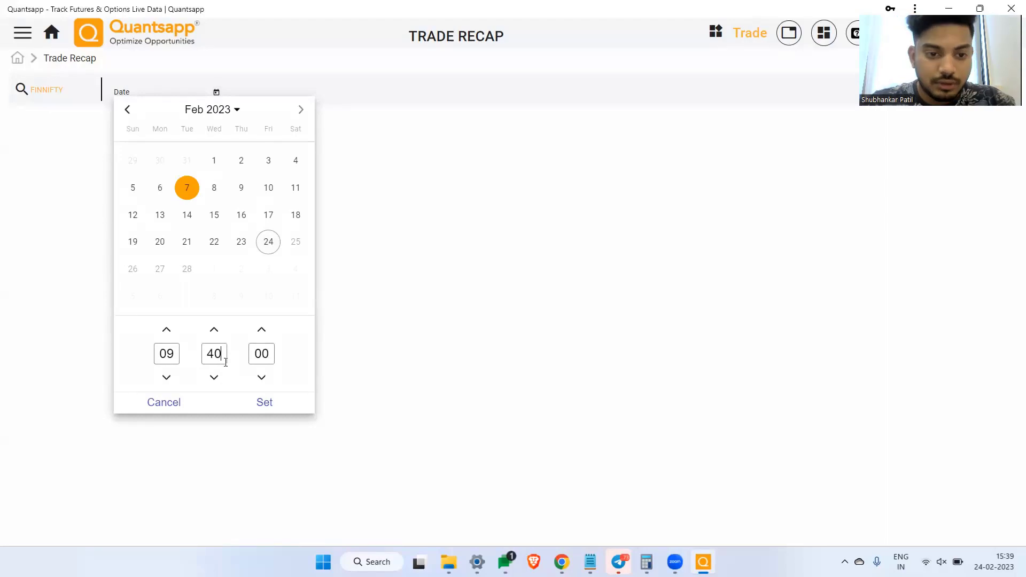
click(260, 402)
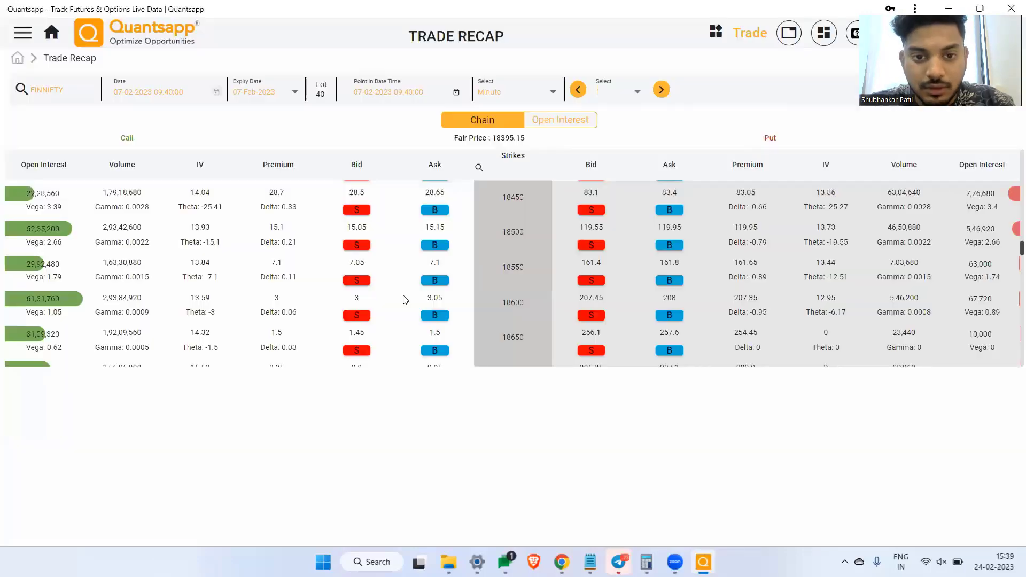
Examine the chain's strikes from 18150 to 18550, and inspect call and put open interest around the future price in the enlarged chart.
scroll(413, 286, up, 5)
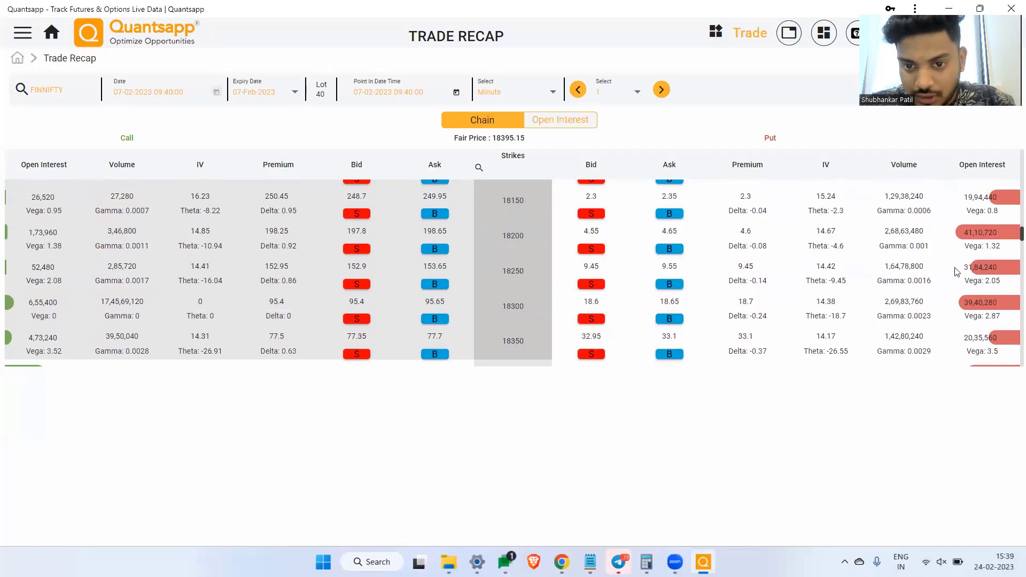
scroll(404, 334, down, 4)
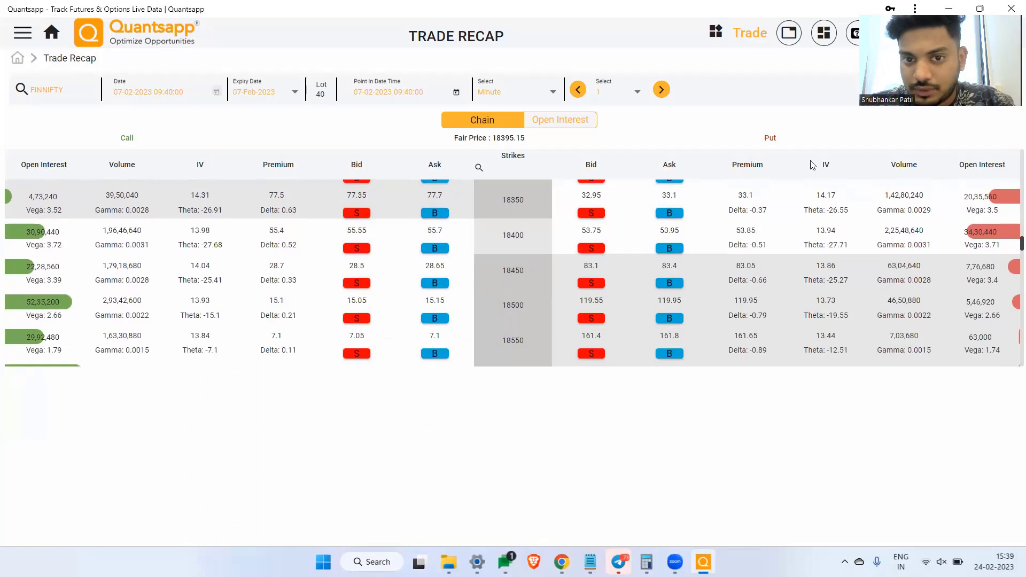
click(576, 126)
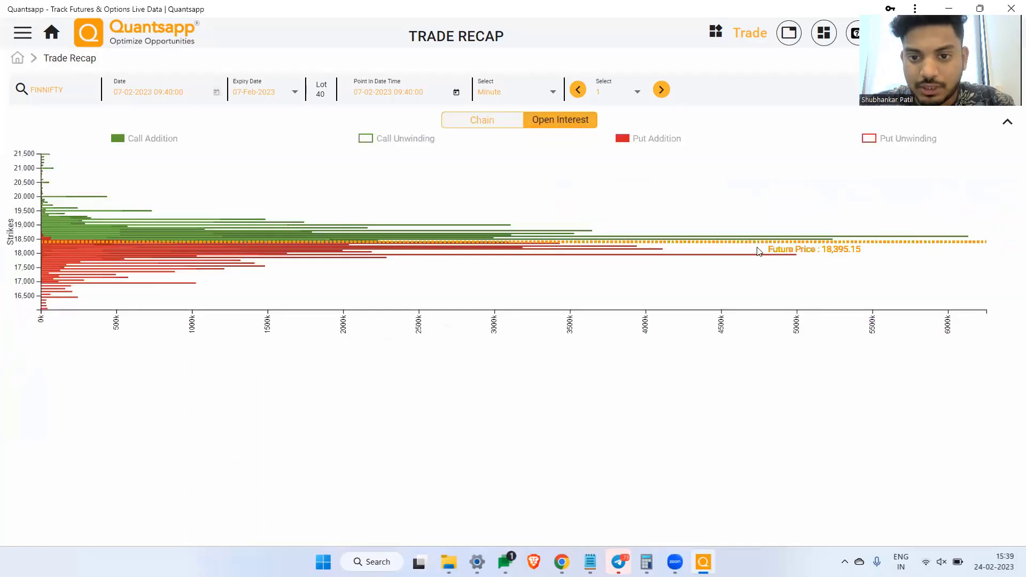
scroll(916, 171, up, 3)
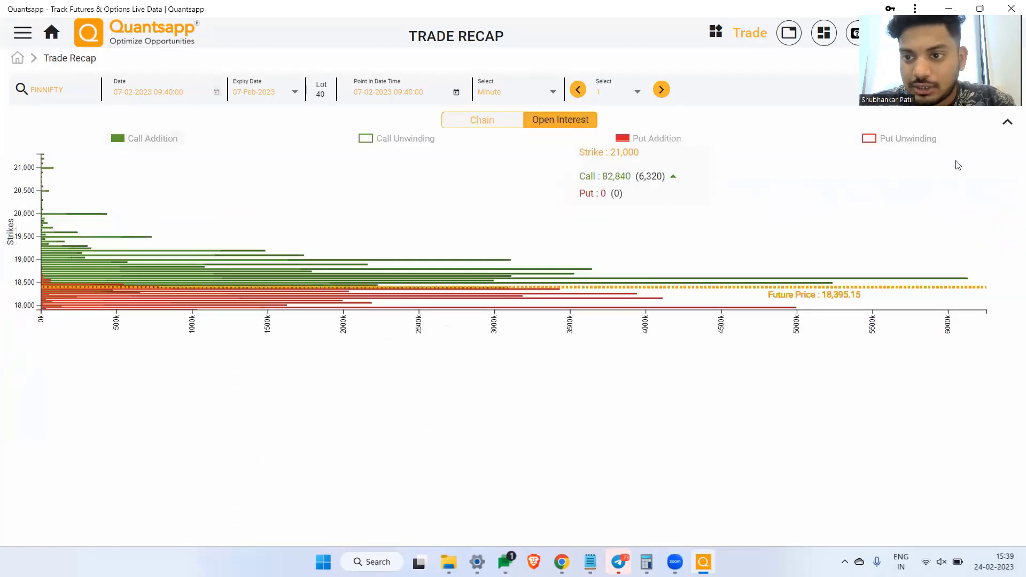
click(1008, 125)
scroll(625, 305, down, 3)
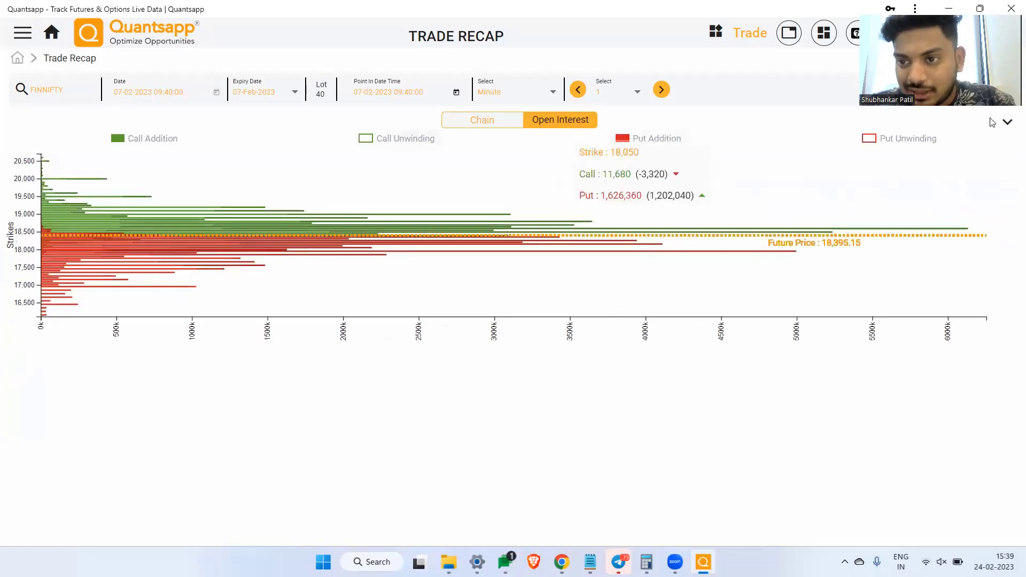
click(1007, 124)
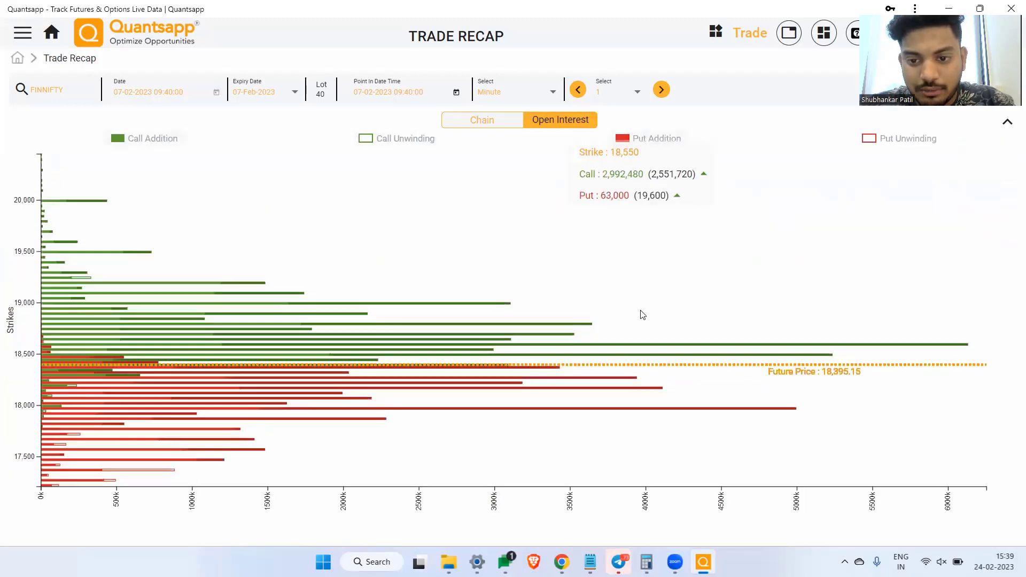
scroll(641, 318, up, 1)
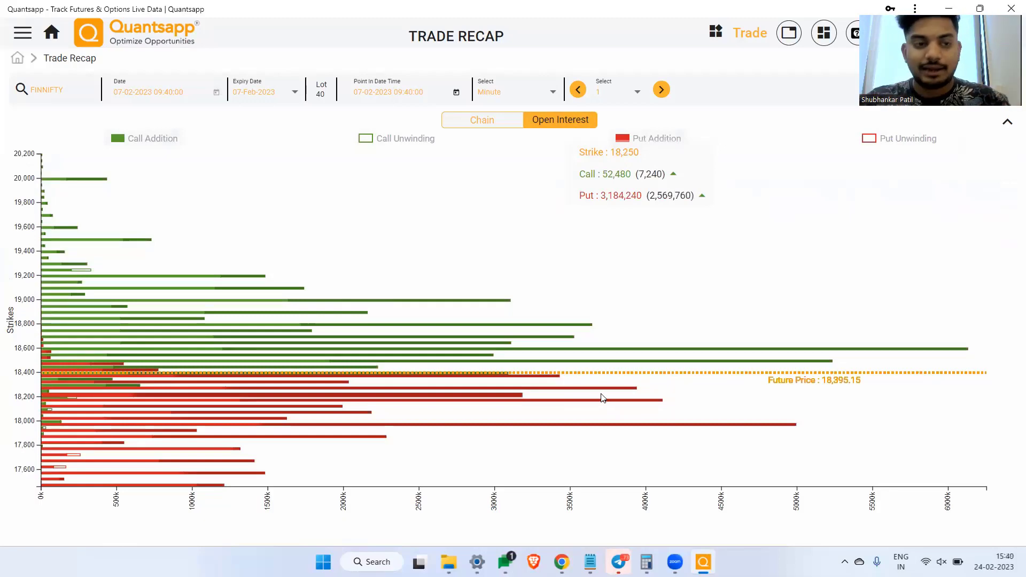
Leave Trade Recap, open the Option Architect and start a custom strategy.
click(57, 40)
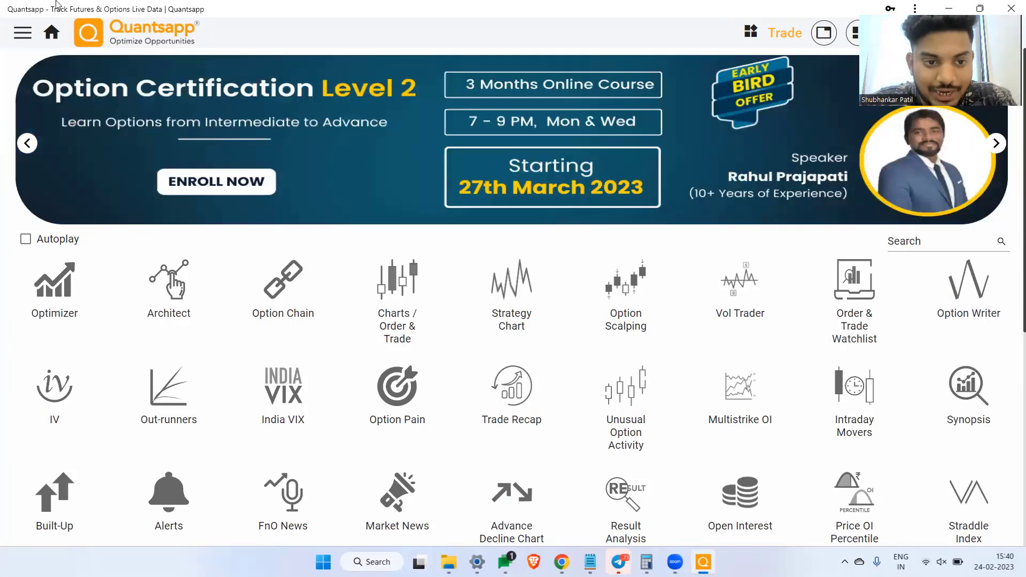
click(193, 295)
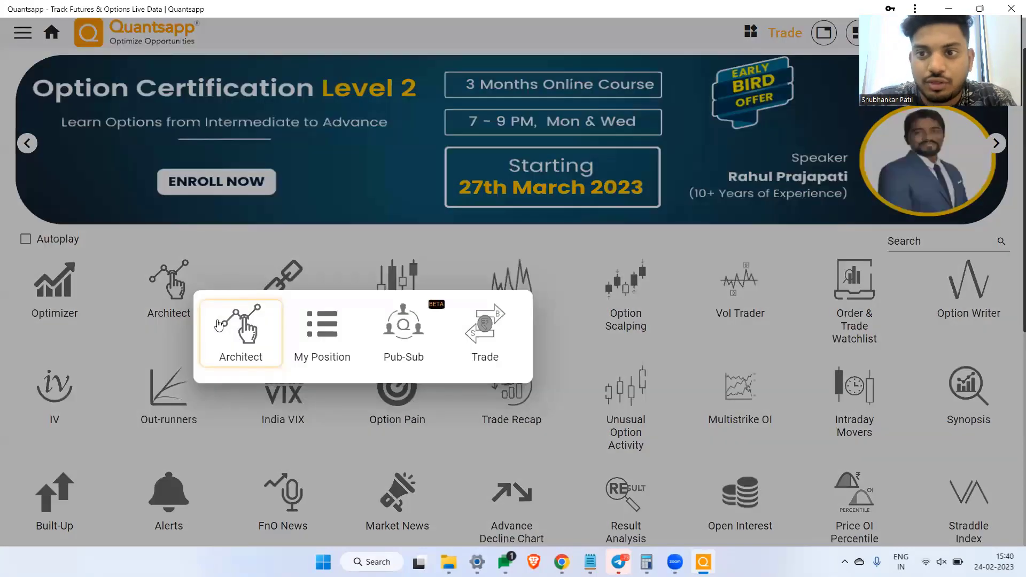
click(217, 321)
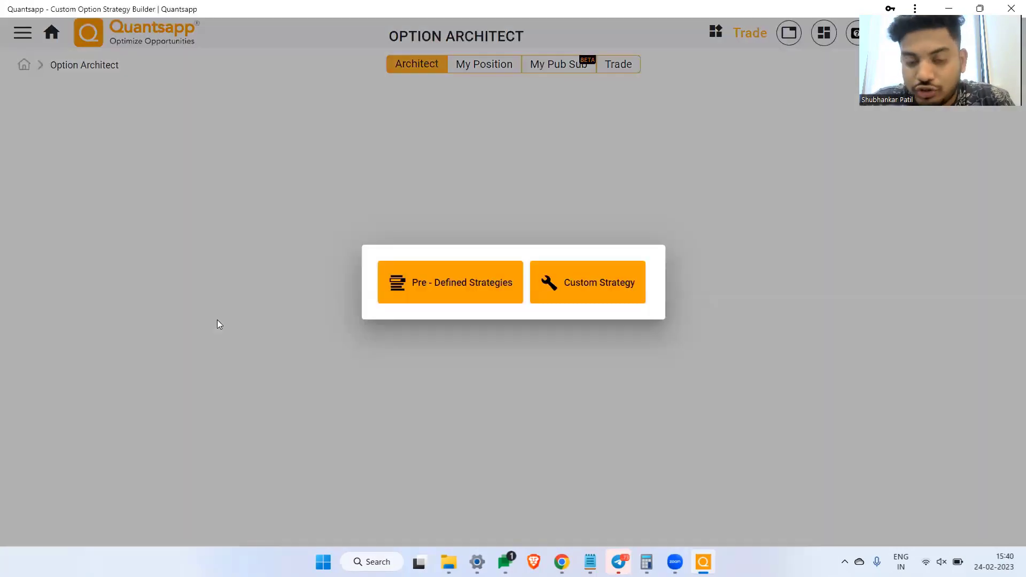
click(598, 290)
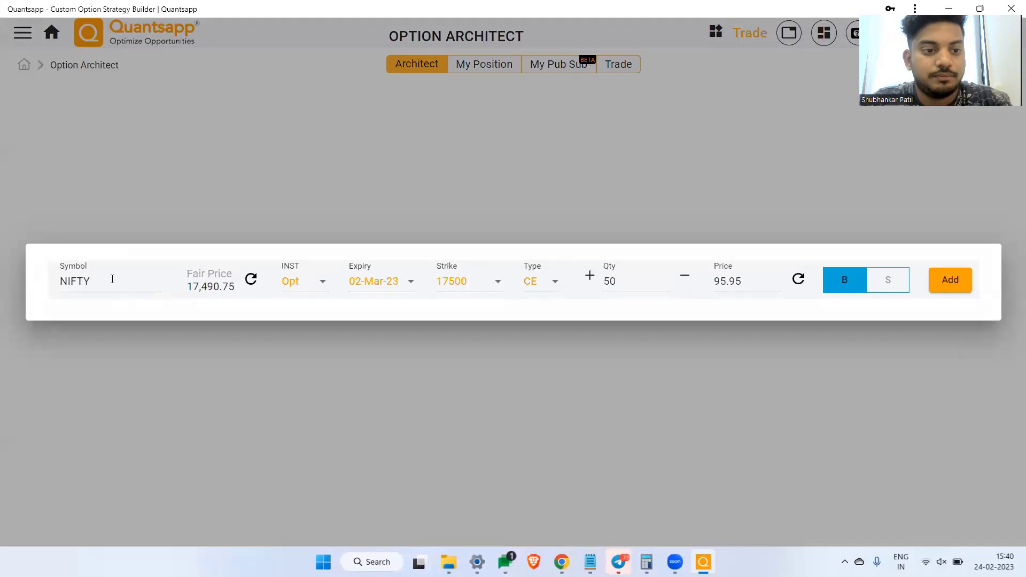
Add a FINNIFTY leg that sells 40 of the 28-Feb-23 17850 CE.
click(112, 279)
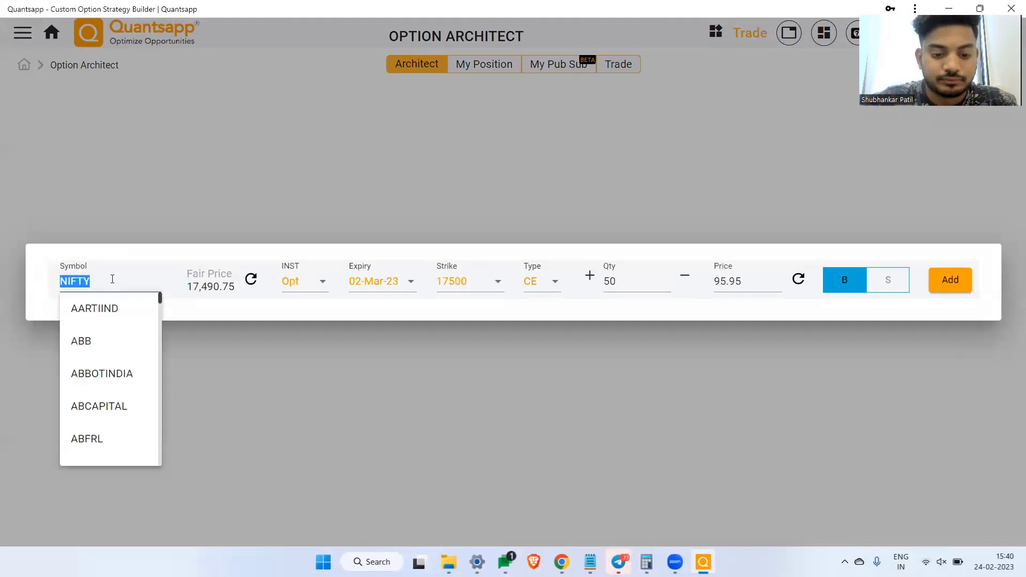
text(FINN)
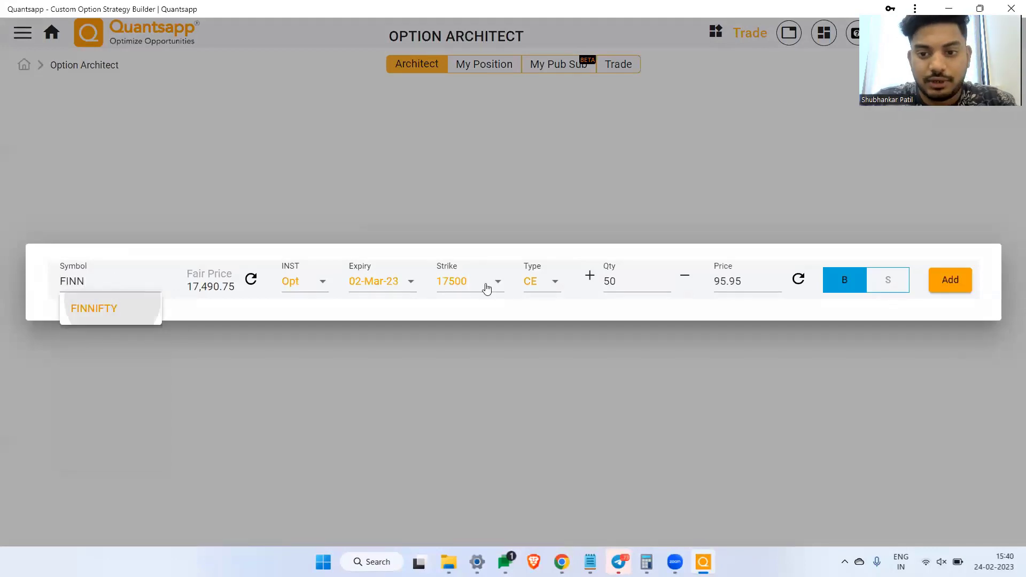
key(Return)
click(889, 283)
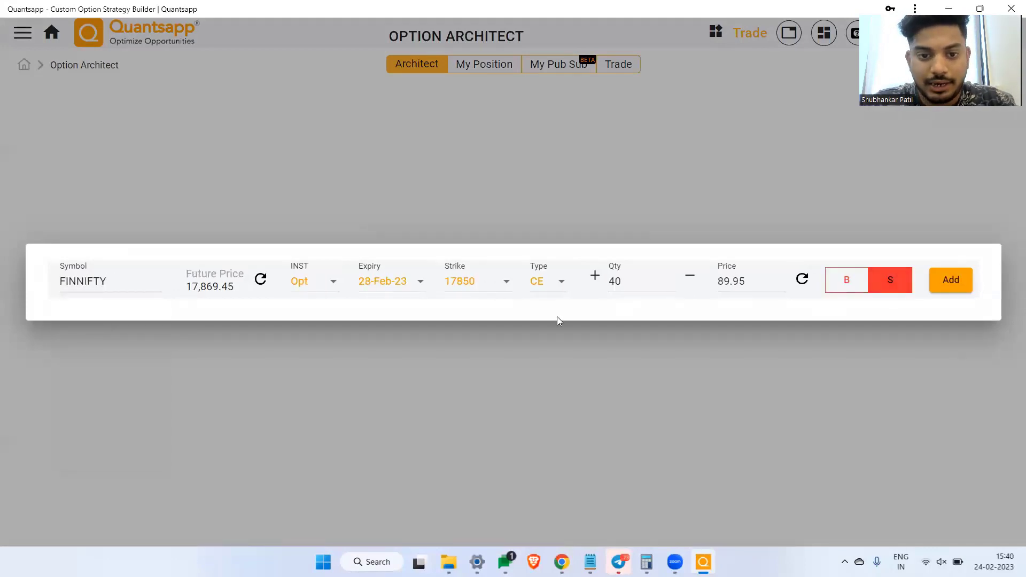
click(963, 278)
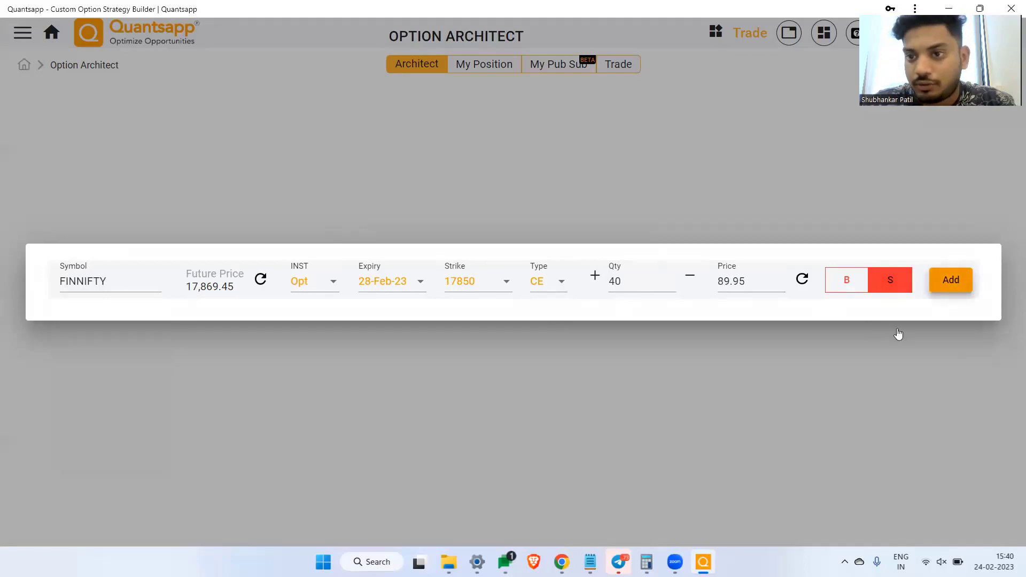
Add a second FINNIFTY leg that sells 40 of the 28-Feb-23 17850 PE.
click(42, 225)
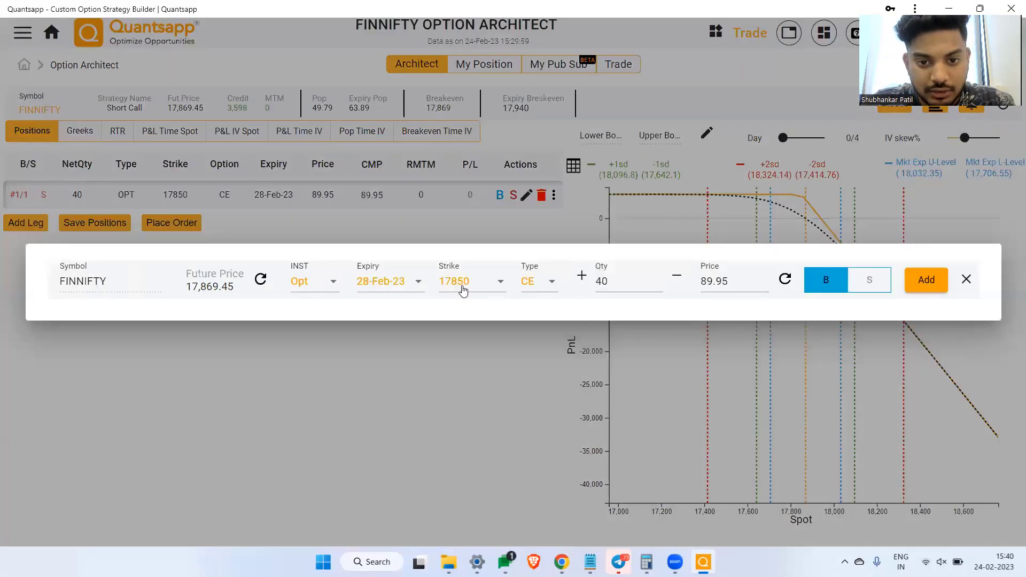
click(463, 291)
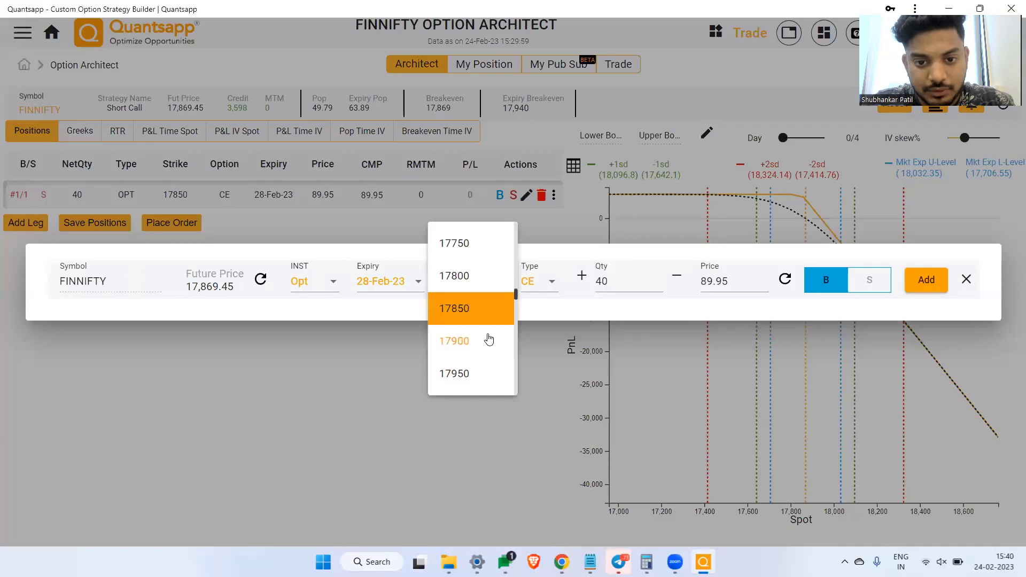
click(539, 289)
click(538, 289)
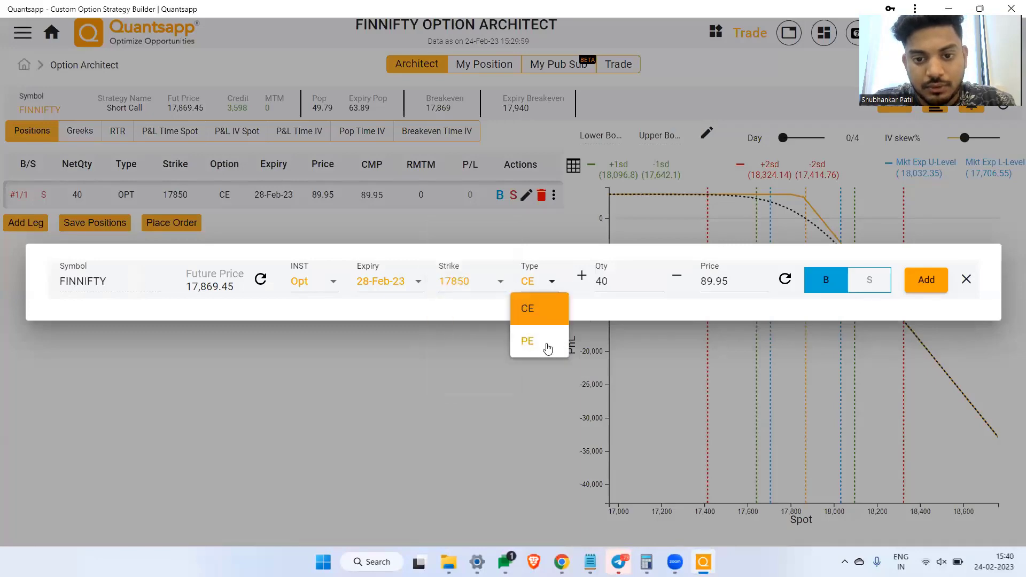
click(536, 341)
click(866, 281)
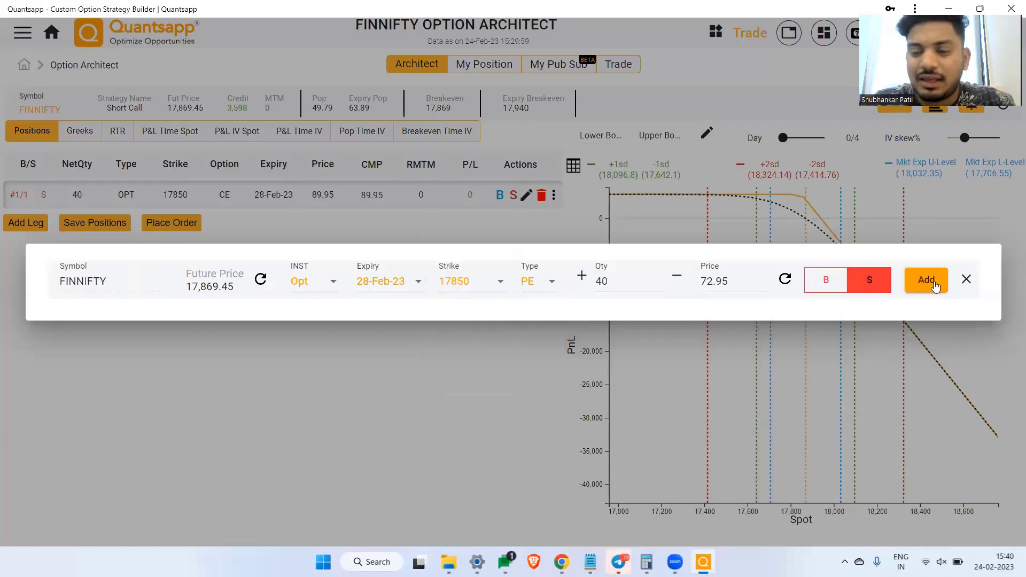
click(926, 280)
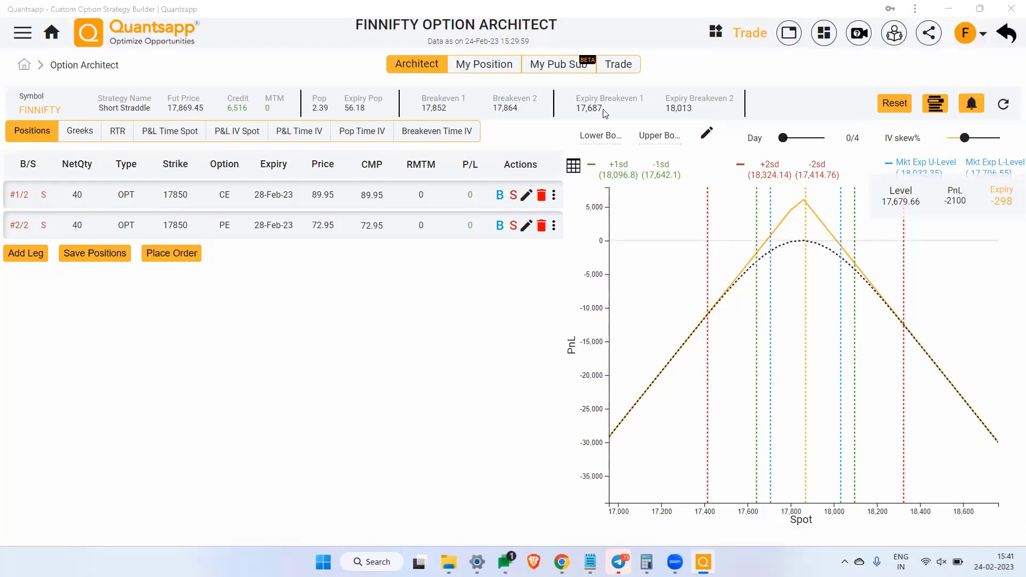
Start a strategy alert for the straddle, with profit trailing after 2000 to 80% of the maximum MTM profit.
click(971, 104)
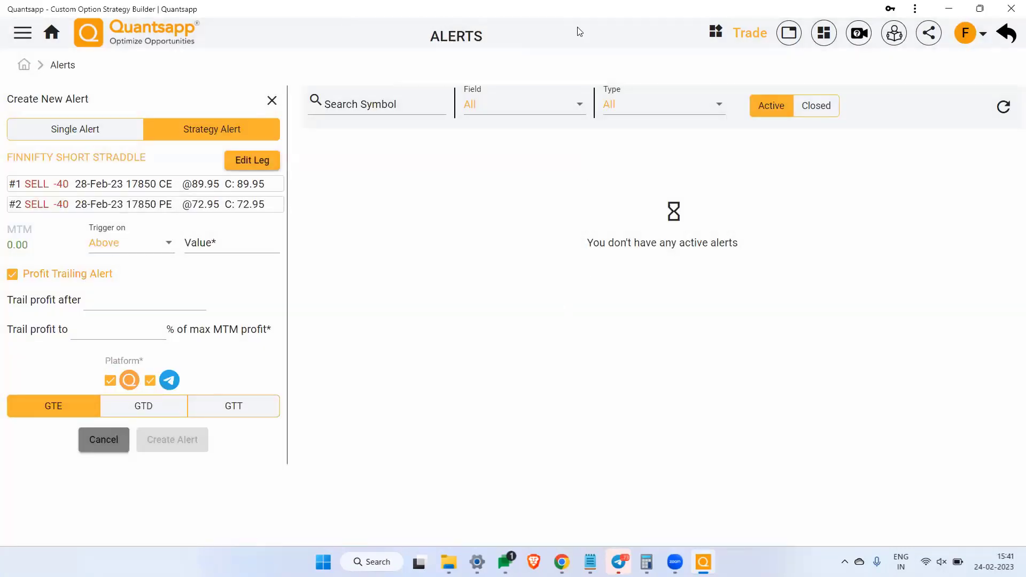
click(135, 302)
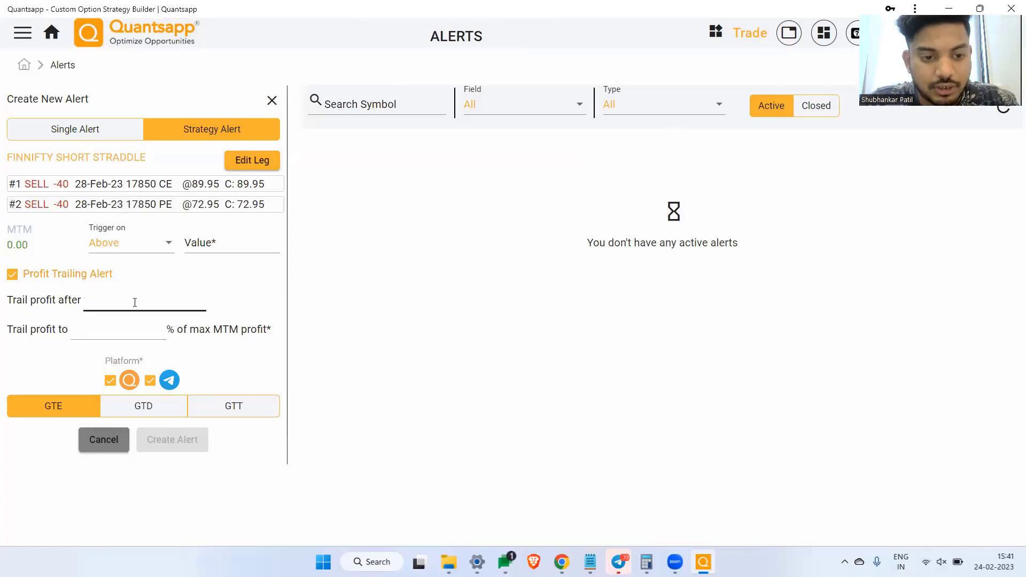
text(2000)
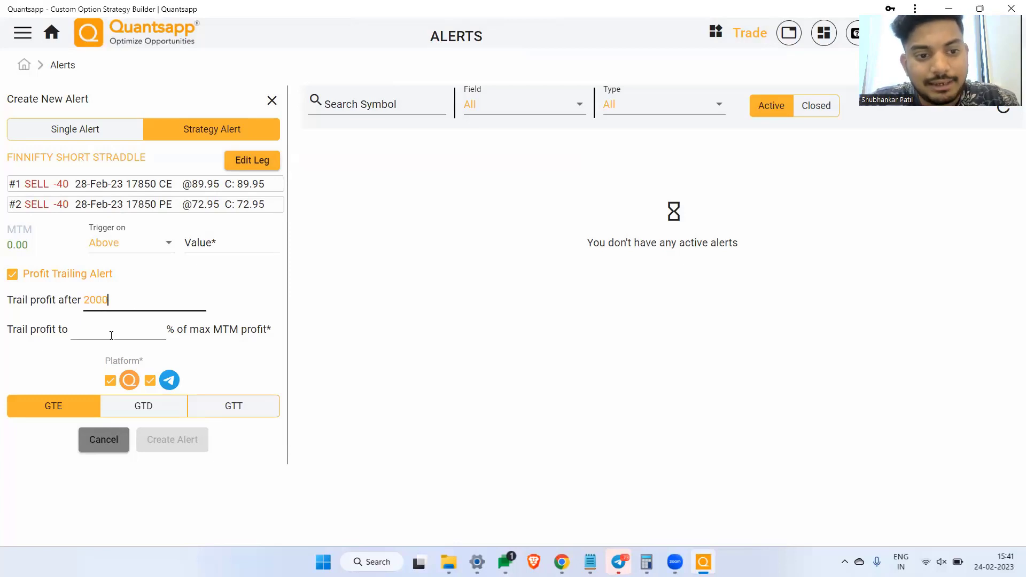
click(111, 335)
text(80)
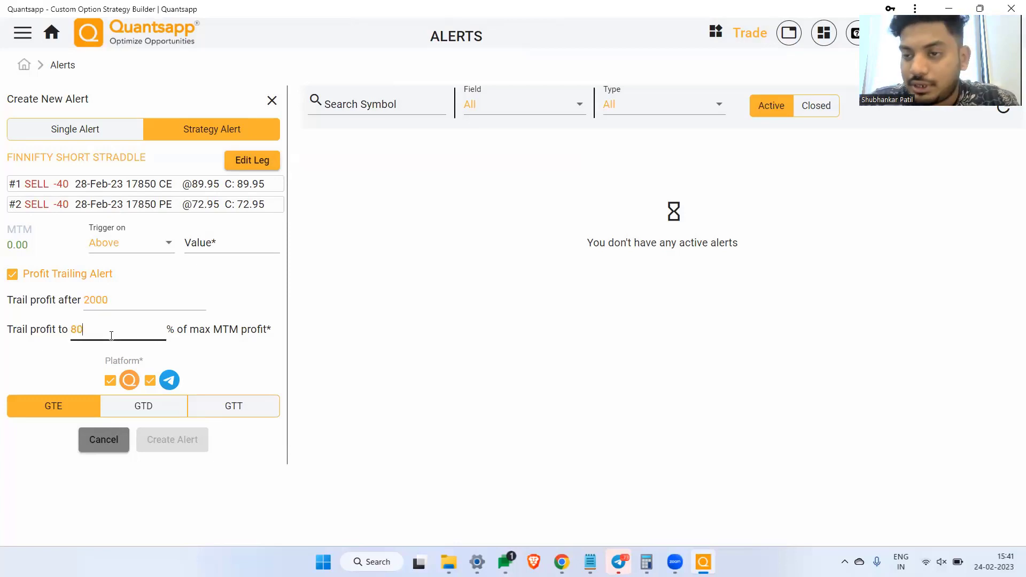
Make the alert trigger on both sides, below -1000 and above 1500 MTM, and create it.
click(143, 242)
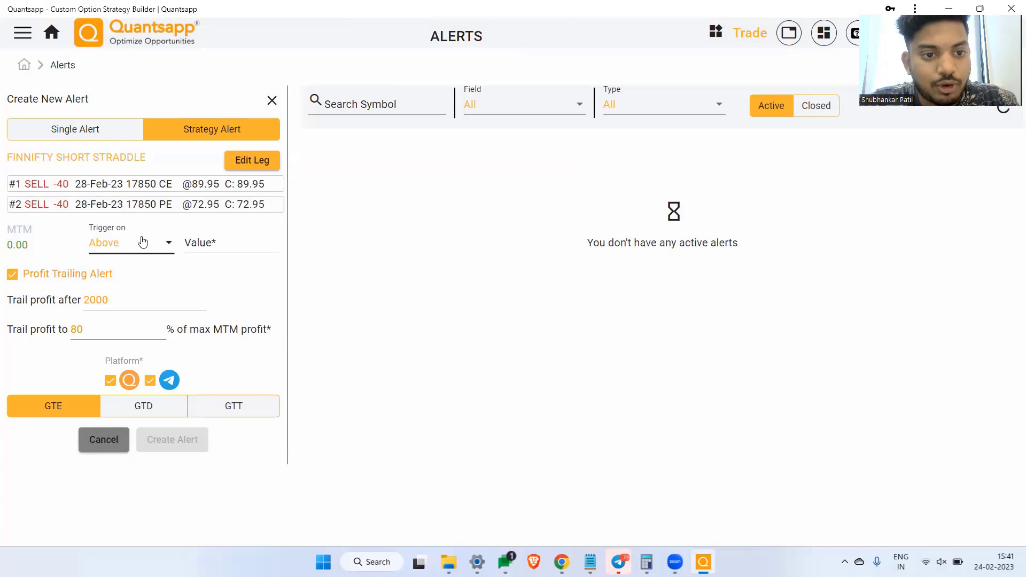
click(222, 243)
click(131, 242)
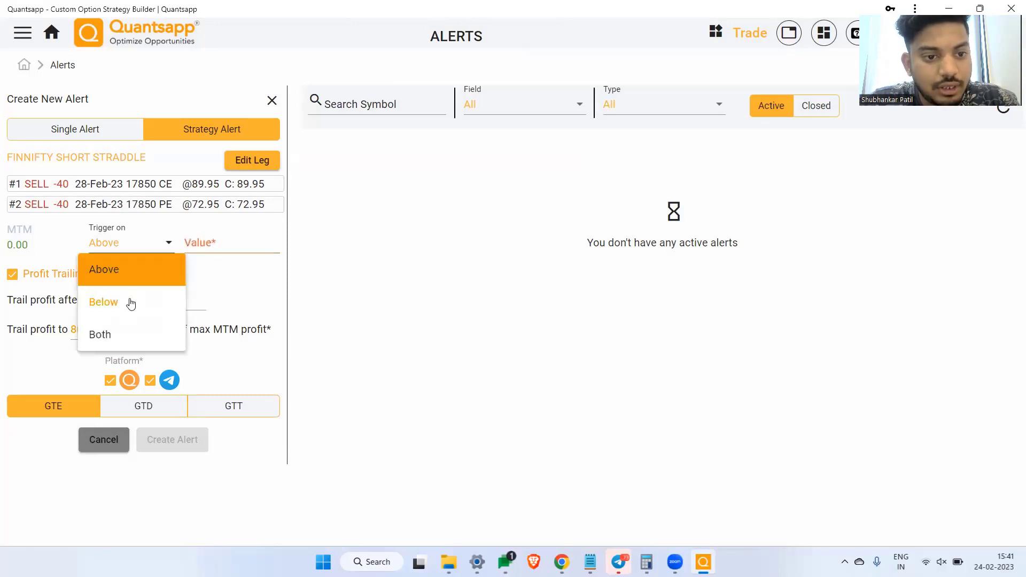
click(130, 334)
click(218, 245)
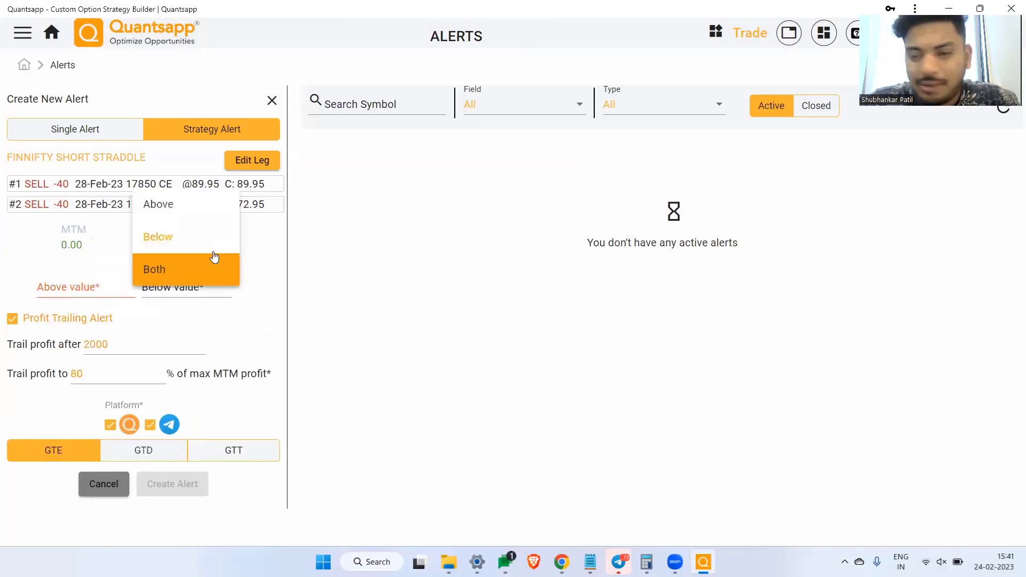
click(214, 303)
click(196, 287)
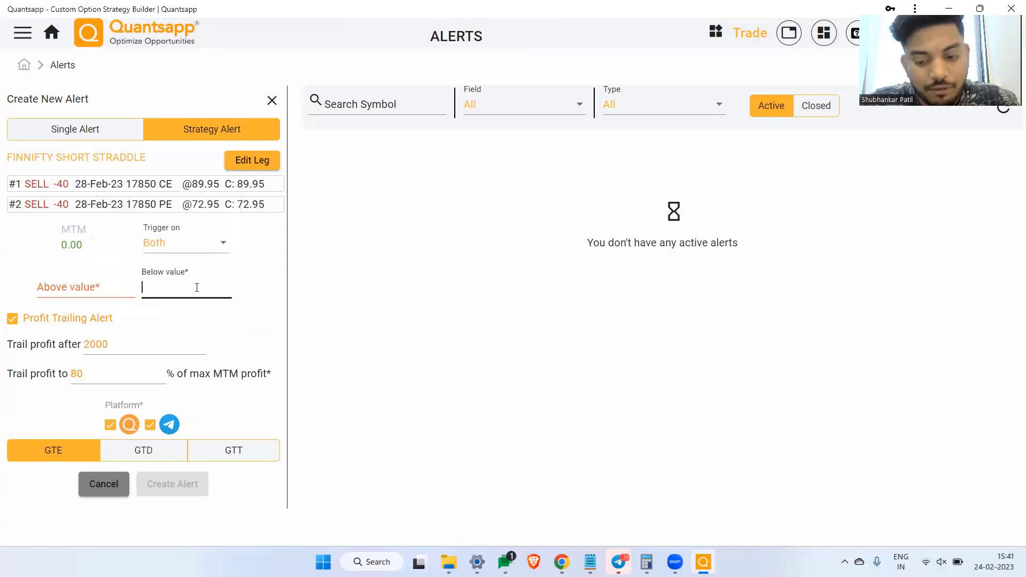
text(1)
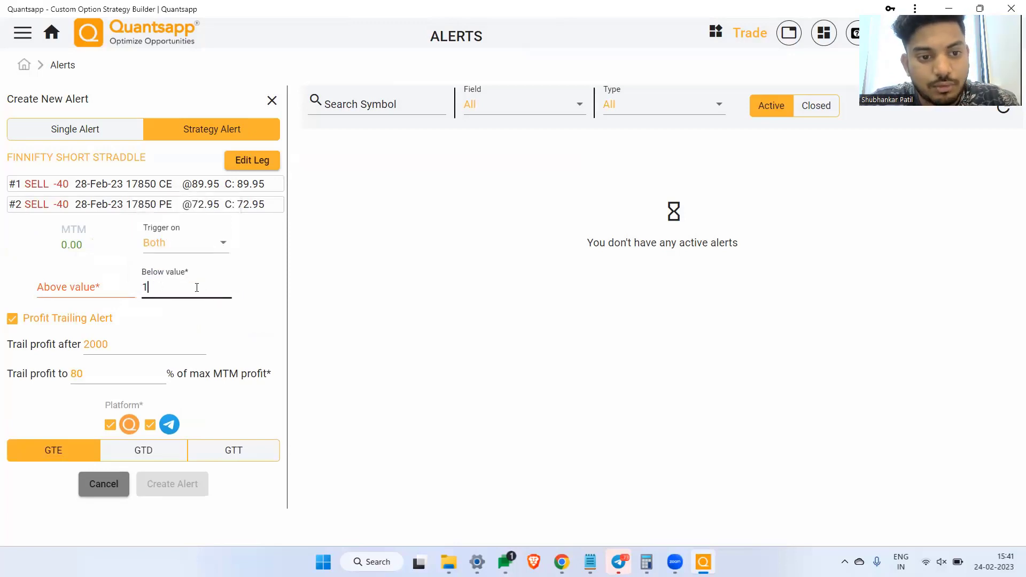
text(00-1000)
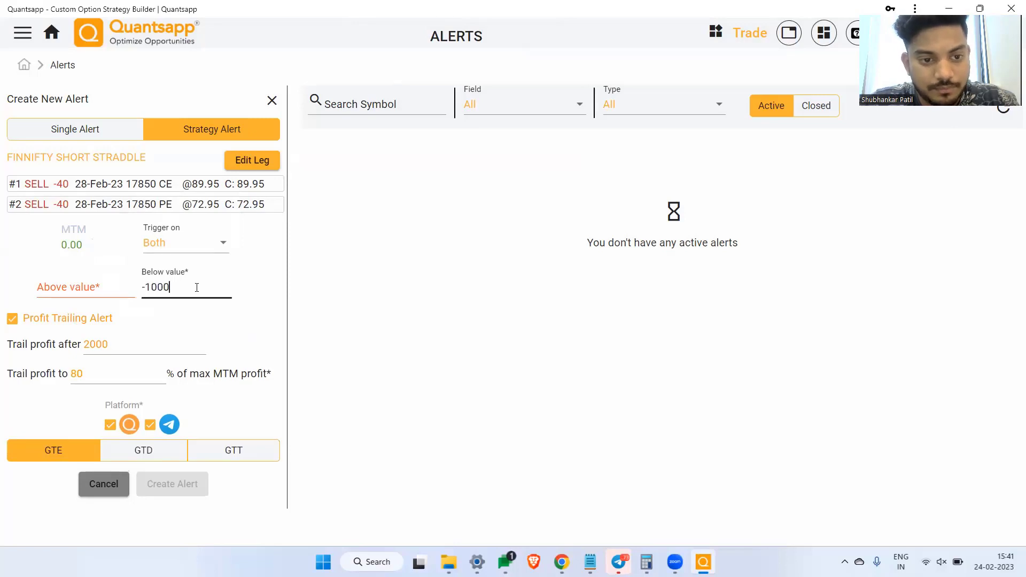
click(76, 287)
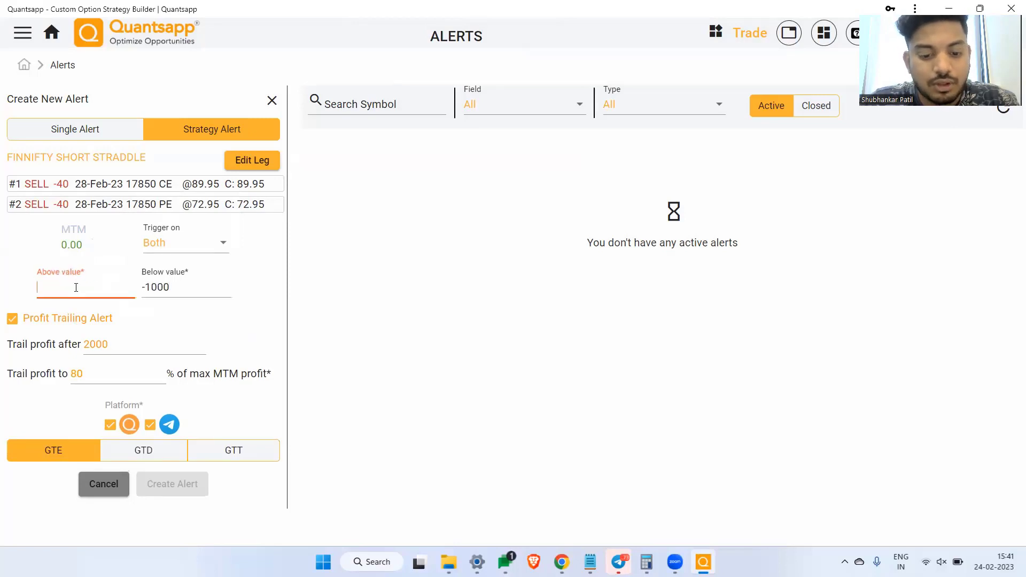
text(1500)
click(168, 490)
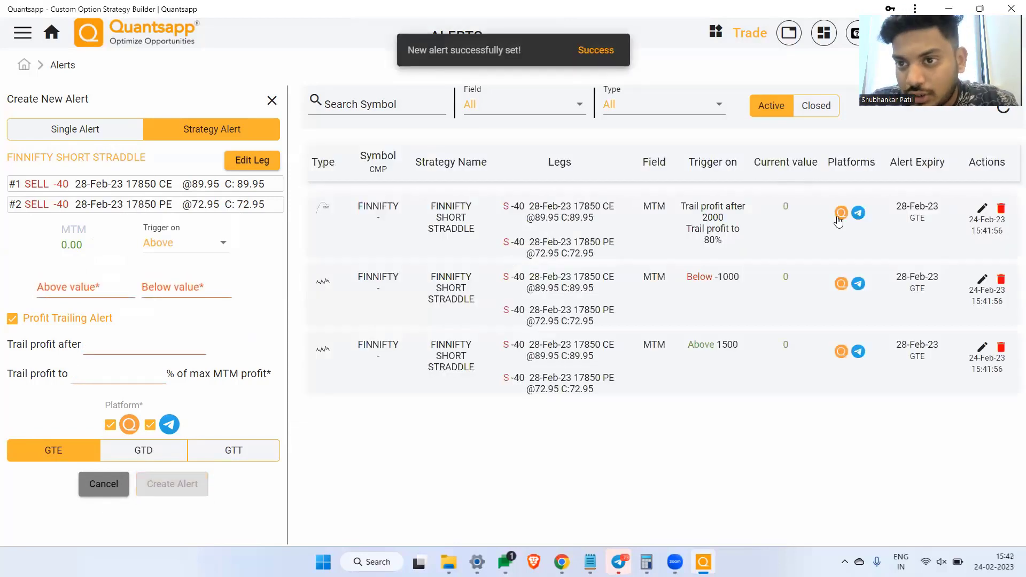
Return to the home page and look through the available analysis tools.
click(53, 31)
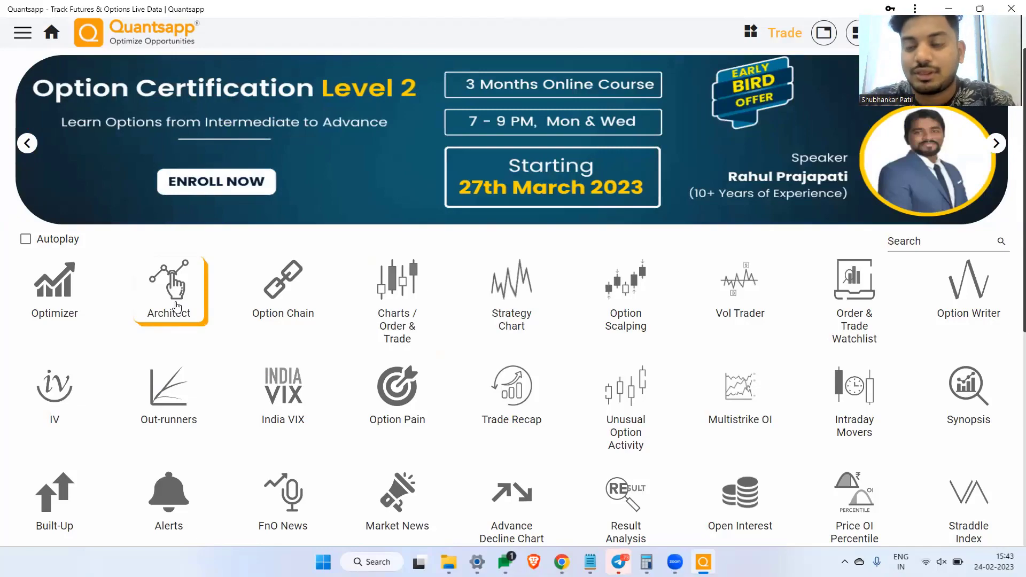
scroll(586, 384, down, 3)
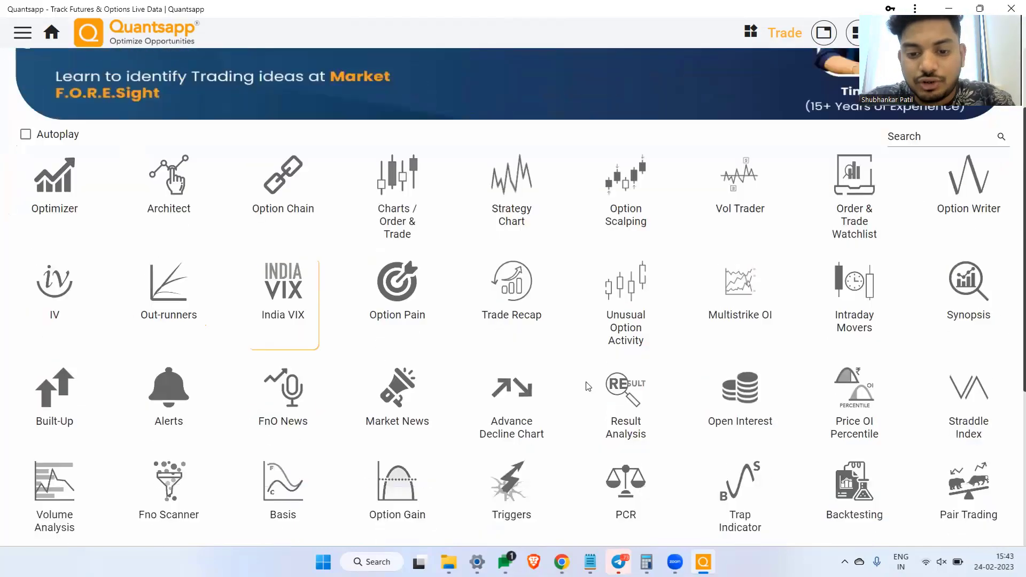
scroll(583, 422, down, 2)
scroll(586, 438, down, 2)
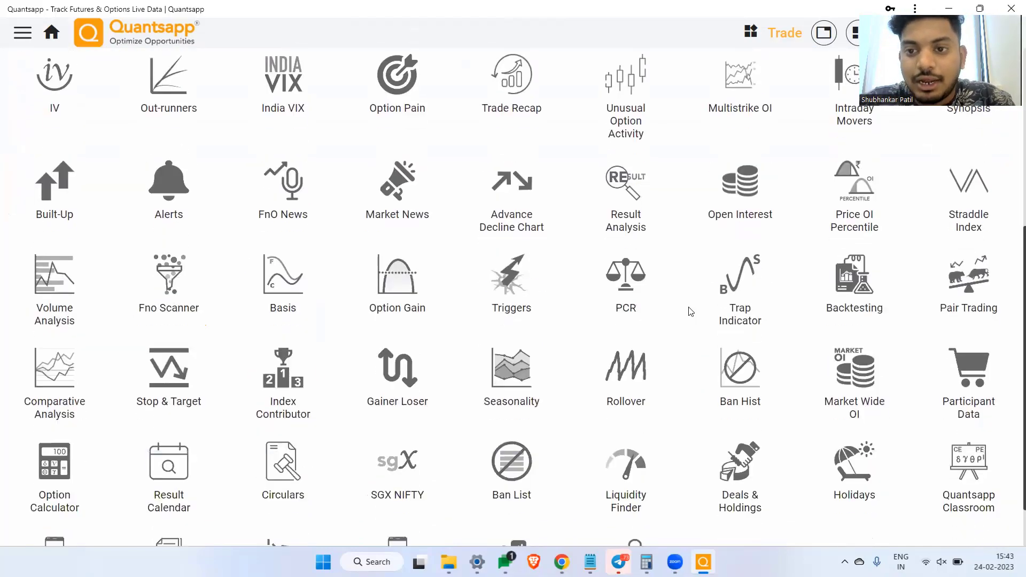
scroll(687, 312, up, 5)
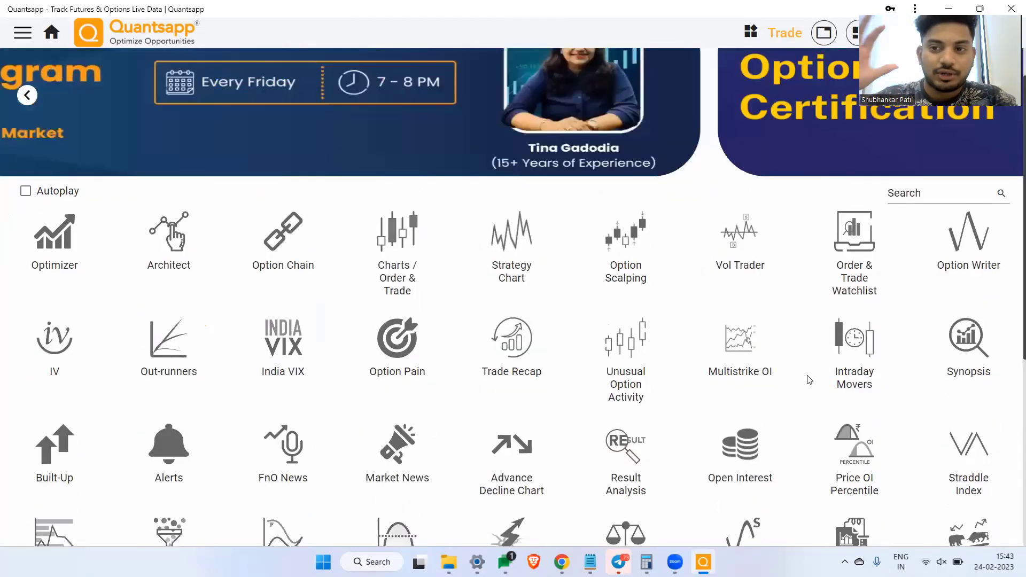